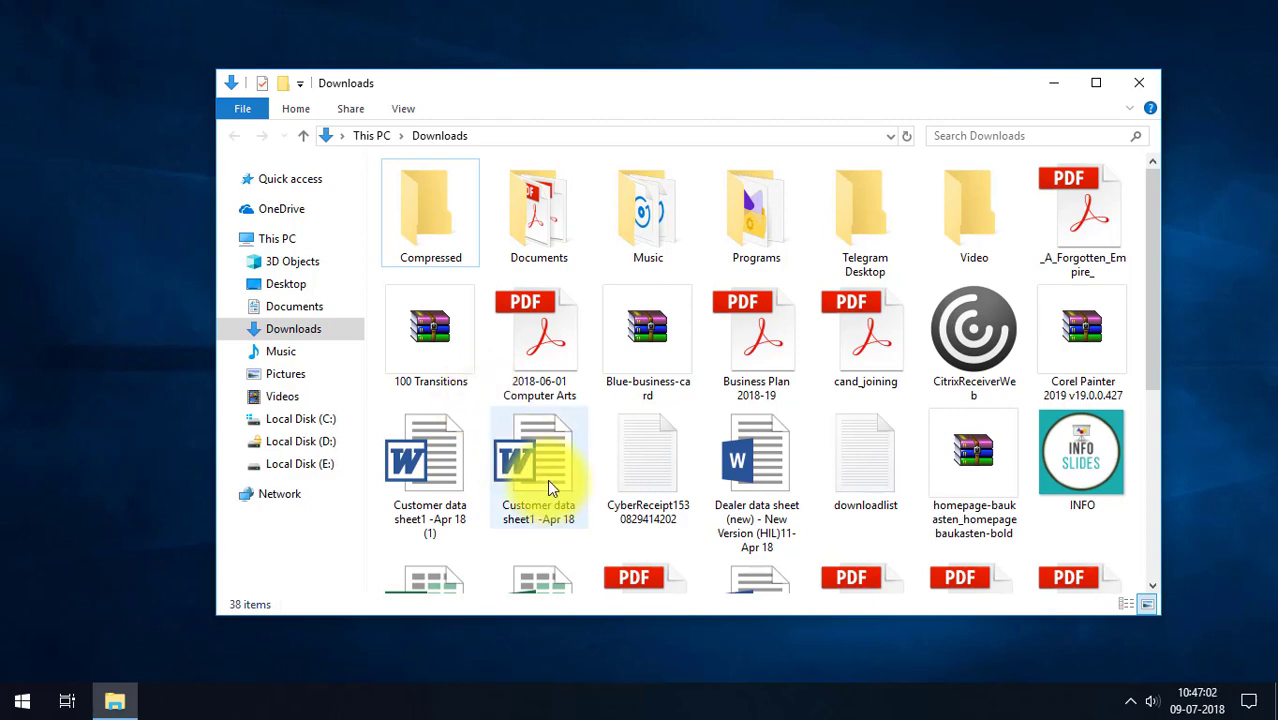
Examine the context commands offered for the file "Customer data sheet1 -Apr 18" in Downloads, leaving the file selected
{"action": "left_click", "coordinate": [537, 481]}
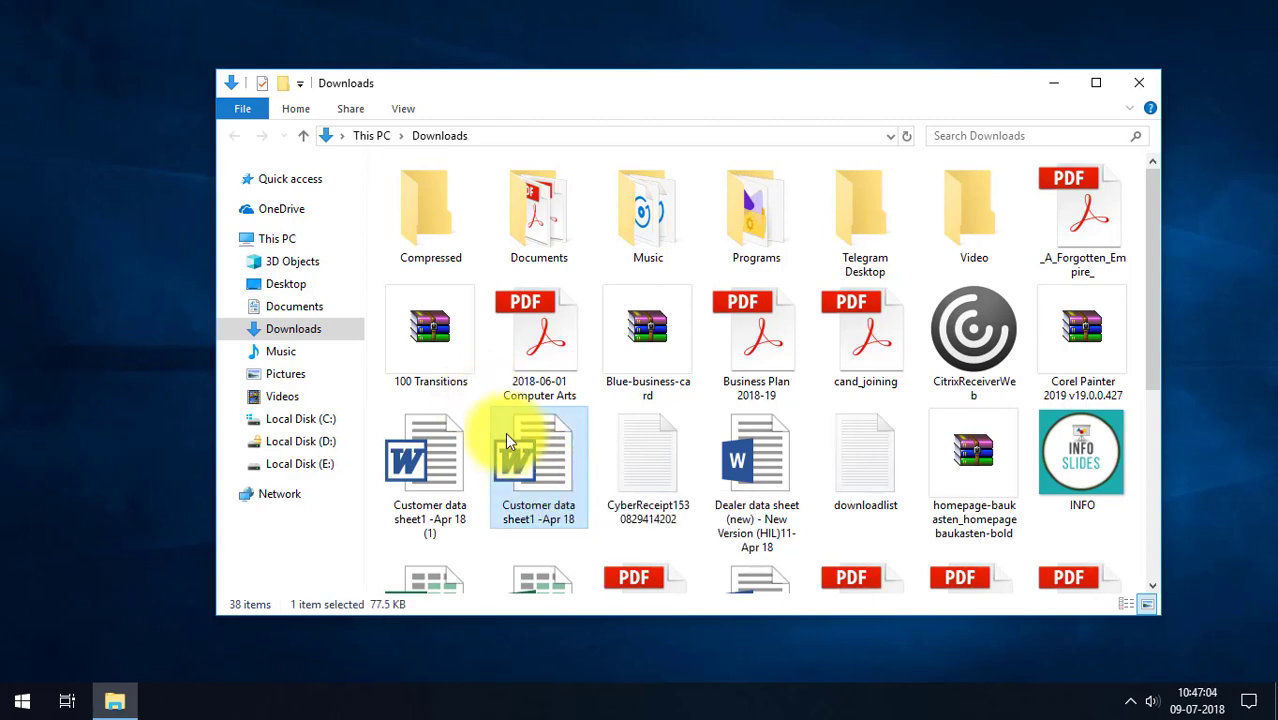
{"action": "right_click", "coordinate": [543, 445]}
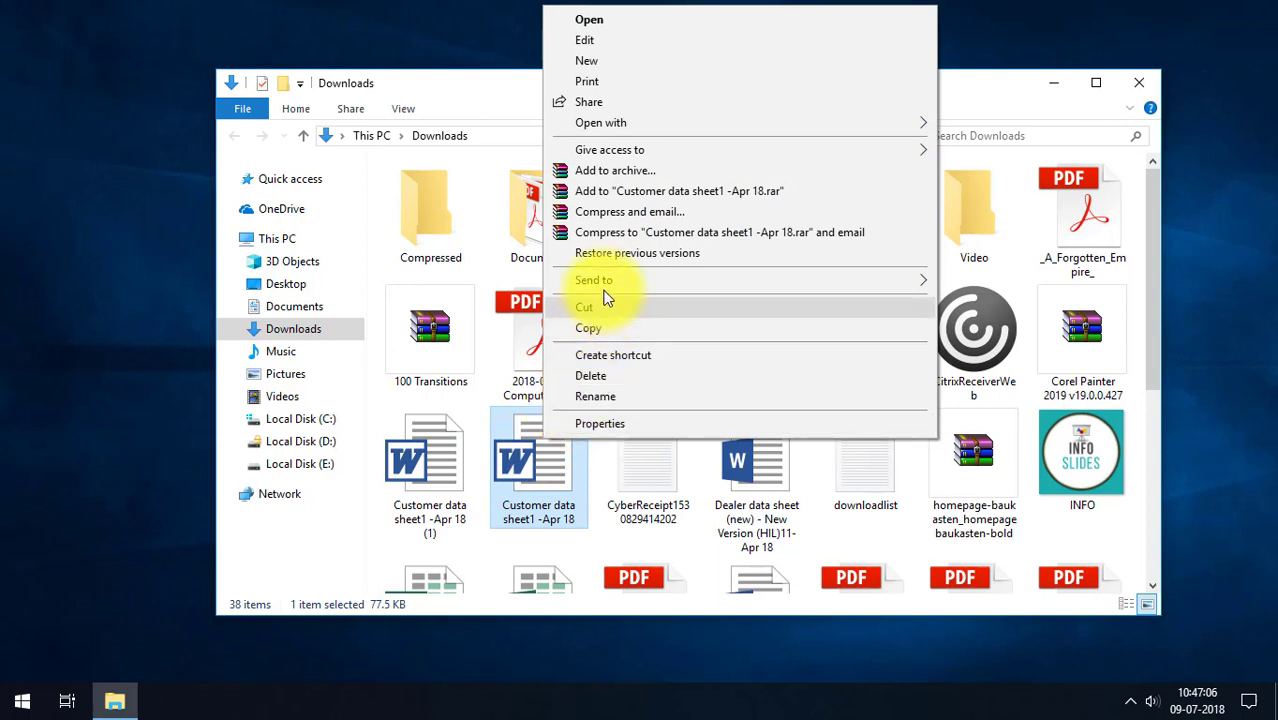
{"action": "mouse_move", "coordinate": [604, 283]}
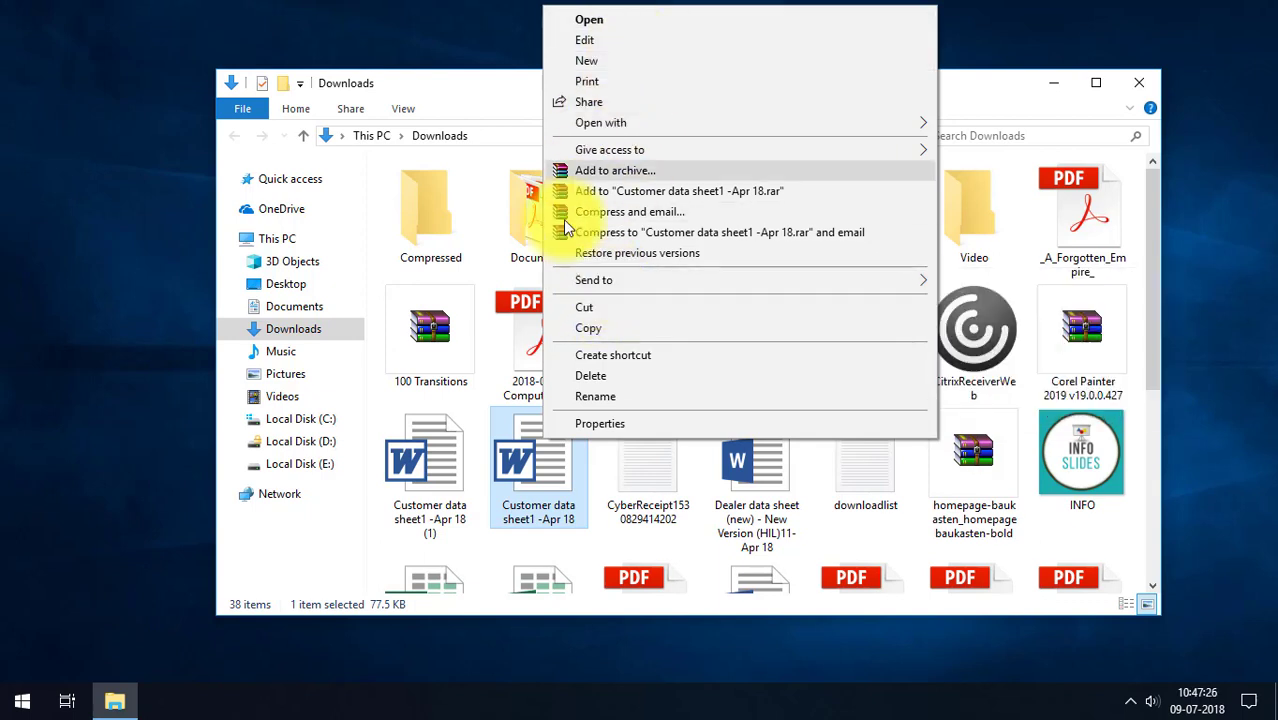
{"action": "left_click", "coordinate": [490, 545]}
{"action": "left_click", "coordinate": [531, 472]}
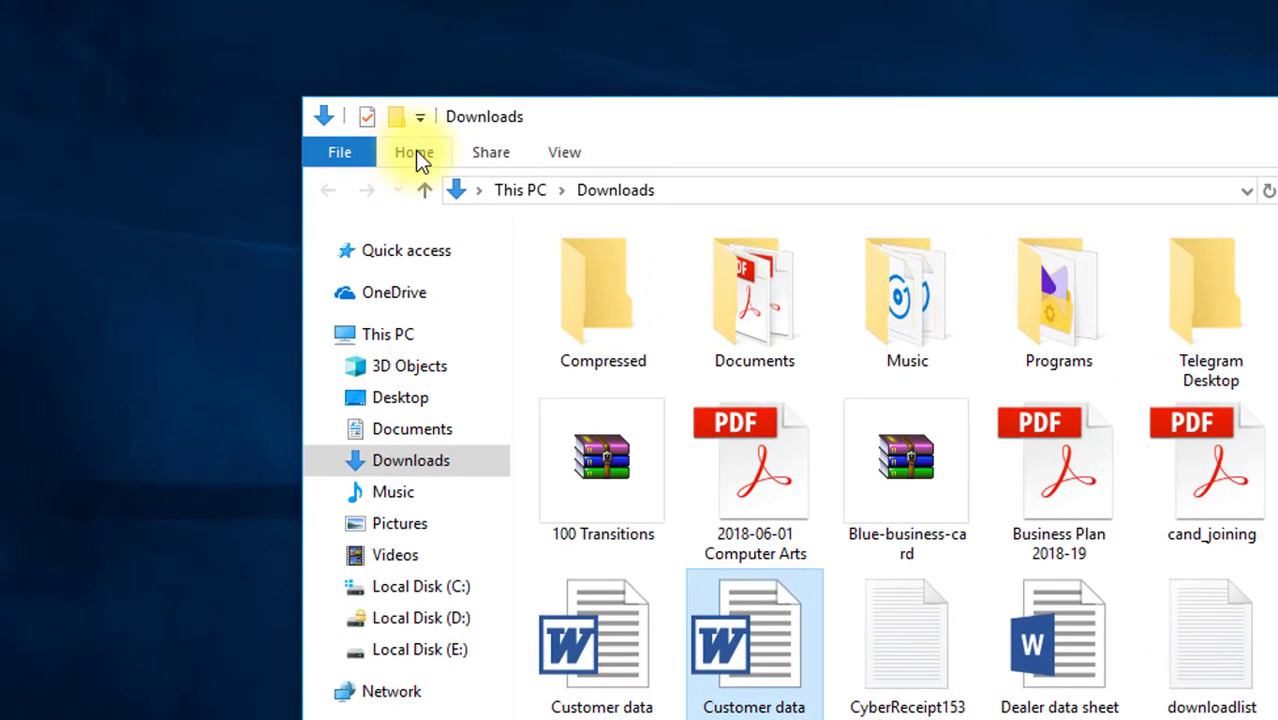
Examine the Move to destination folders offered for "Customer data sheet1 -Apr 18" and check the file's context commands again
{"action": "left_click", "coordinate": [415, 152]}
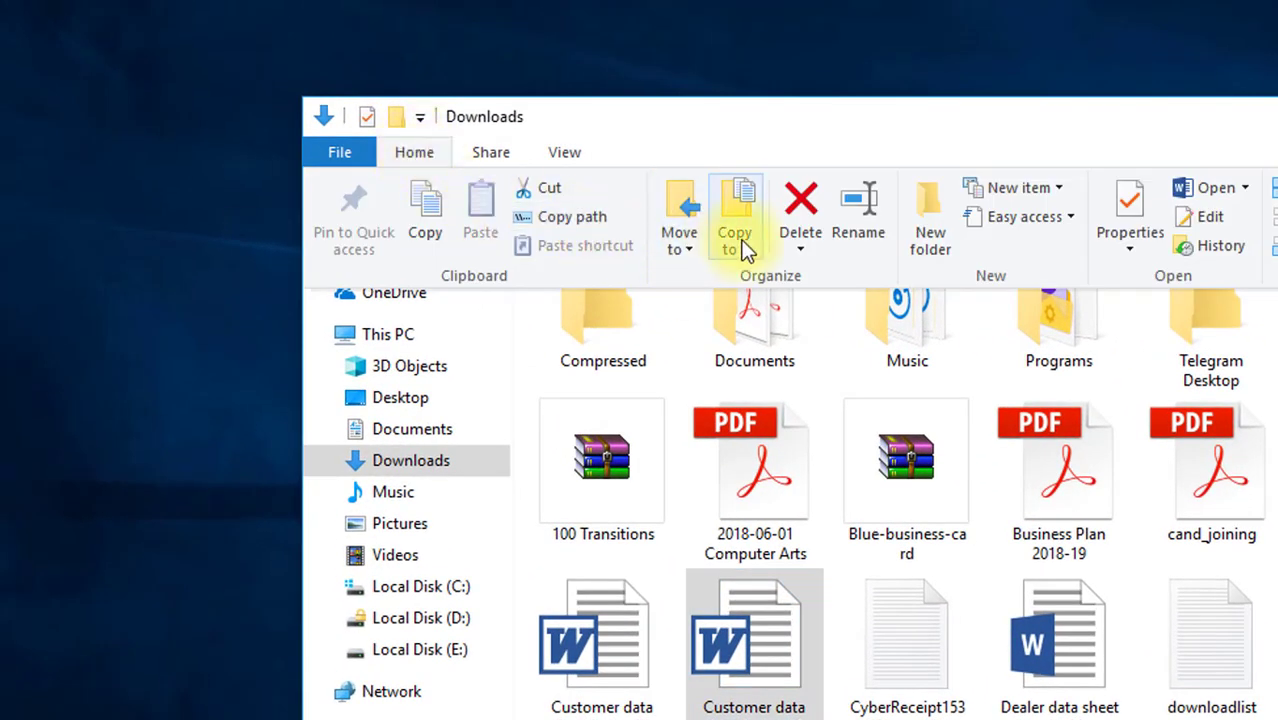
{"action": "left_click", "coordinate": [680, 239]}
{"action": "scroll", "coordinate": [740, 590], "scroll_direction": "down", "scroll_amount": 5}
{"action": "scroll", "coordinate": [743, 597], "scroll_direction": "down", "scroll_amount": 3}
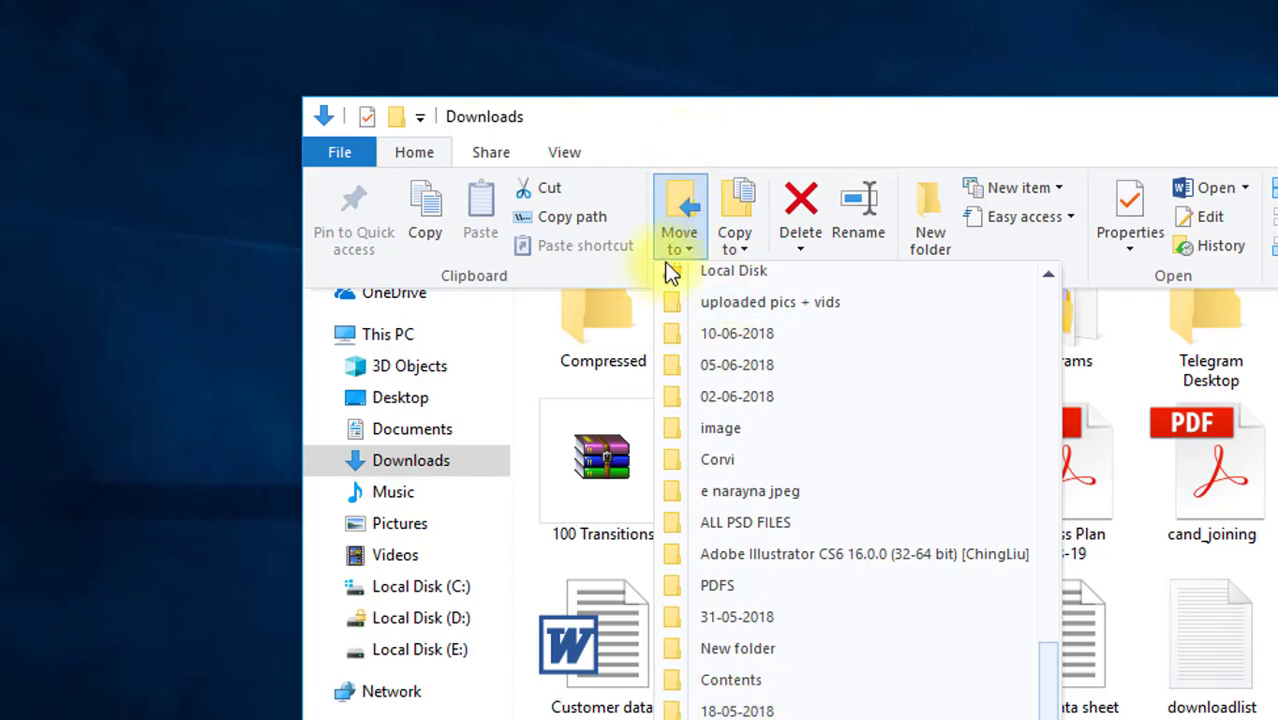
{"action": "left_click", "coordinate": [691, 130]}
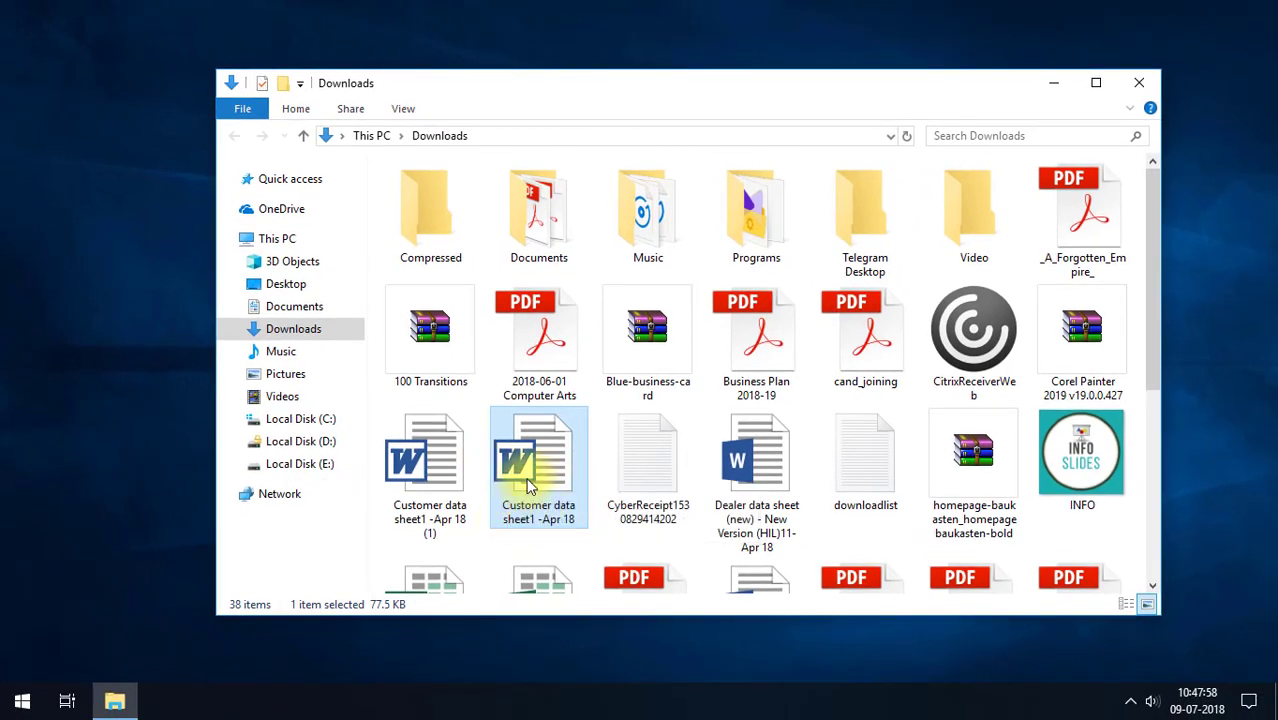
{"action": "right_click", "coordinate": [533, 478]}
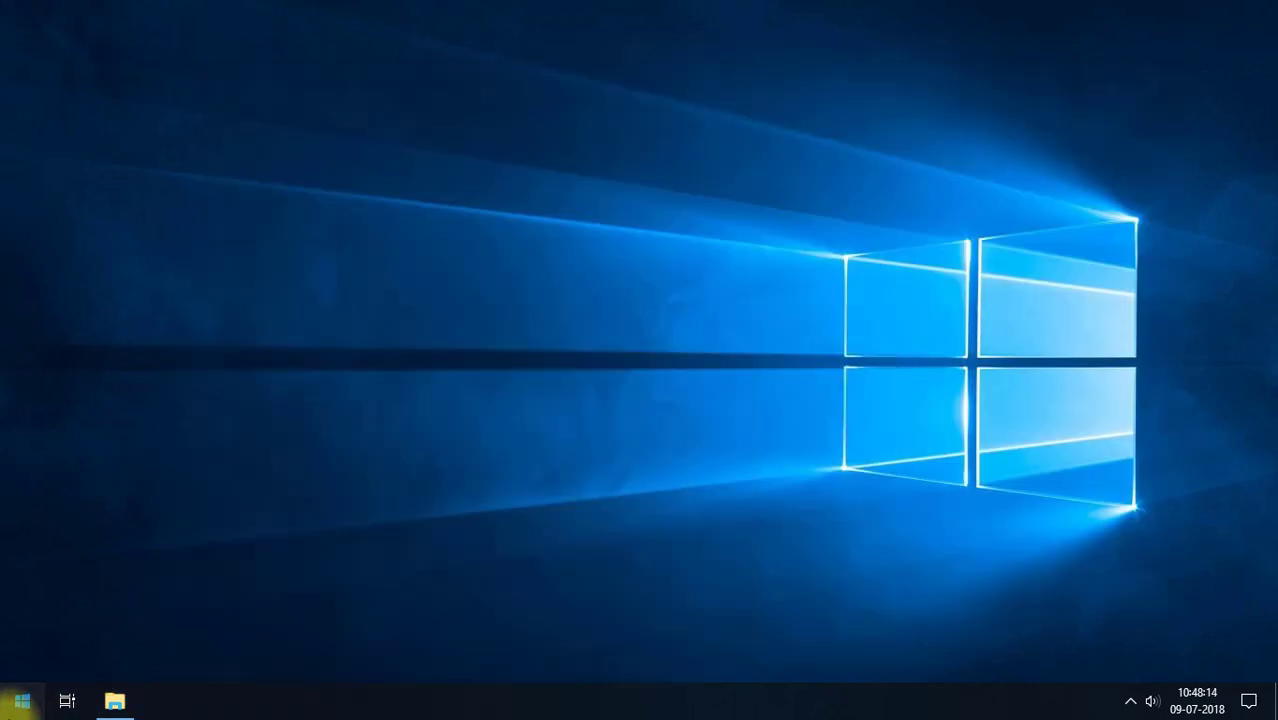
Launch the Registry Editor with the regedit command and approve its elevated start
{"action": "left_click", "coordinate": [22, 700]}
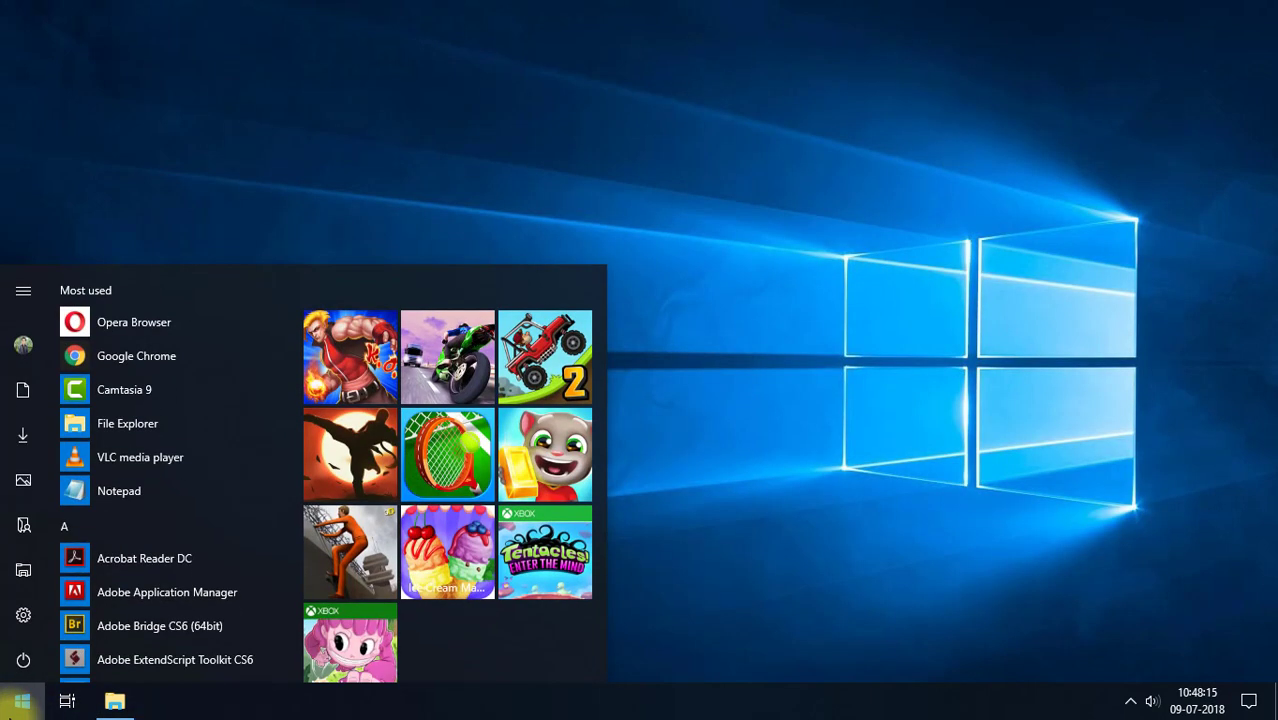
{"action": "type", "text": "regedi"}
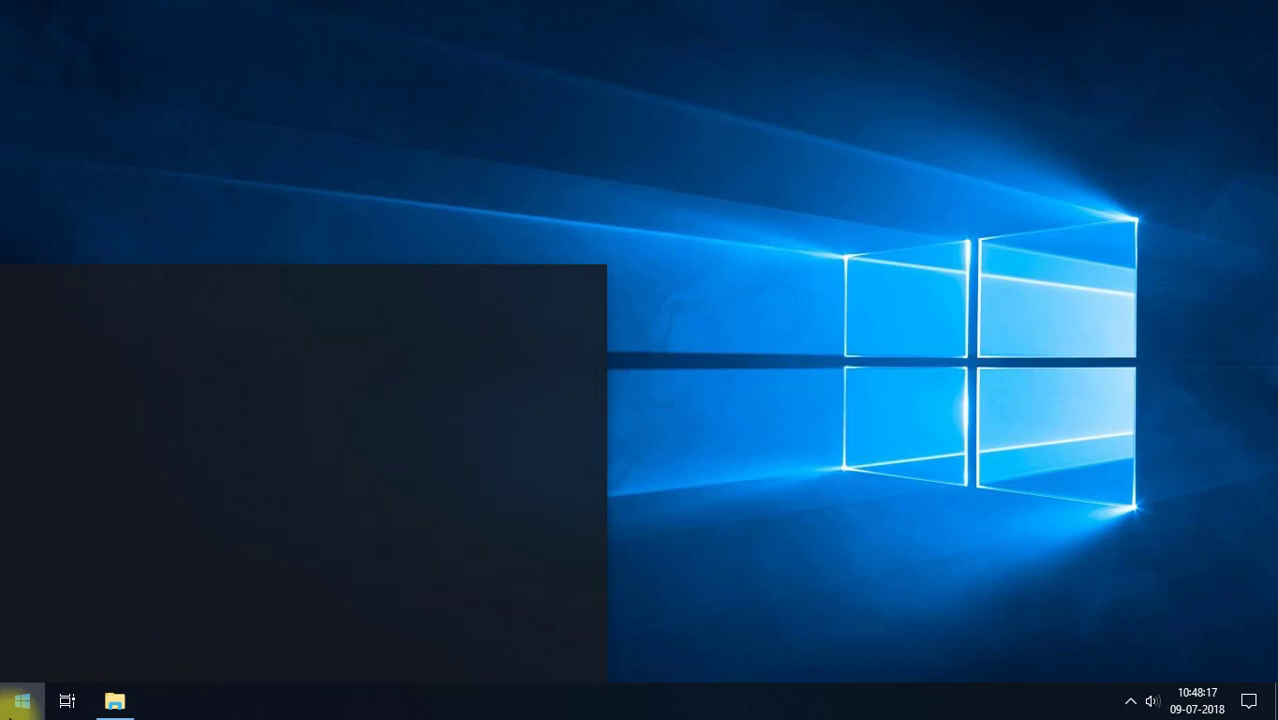
{"action": "type", "text": "t"}
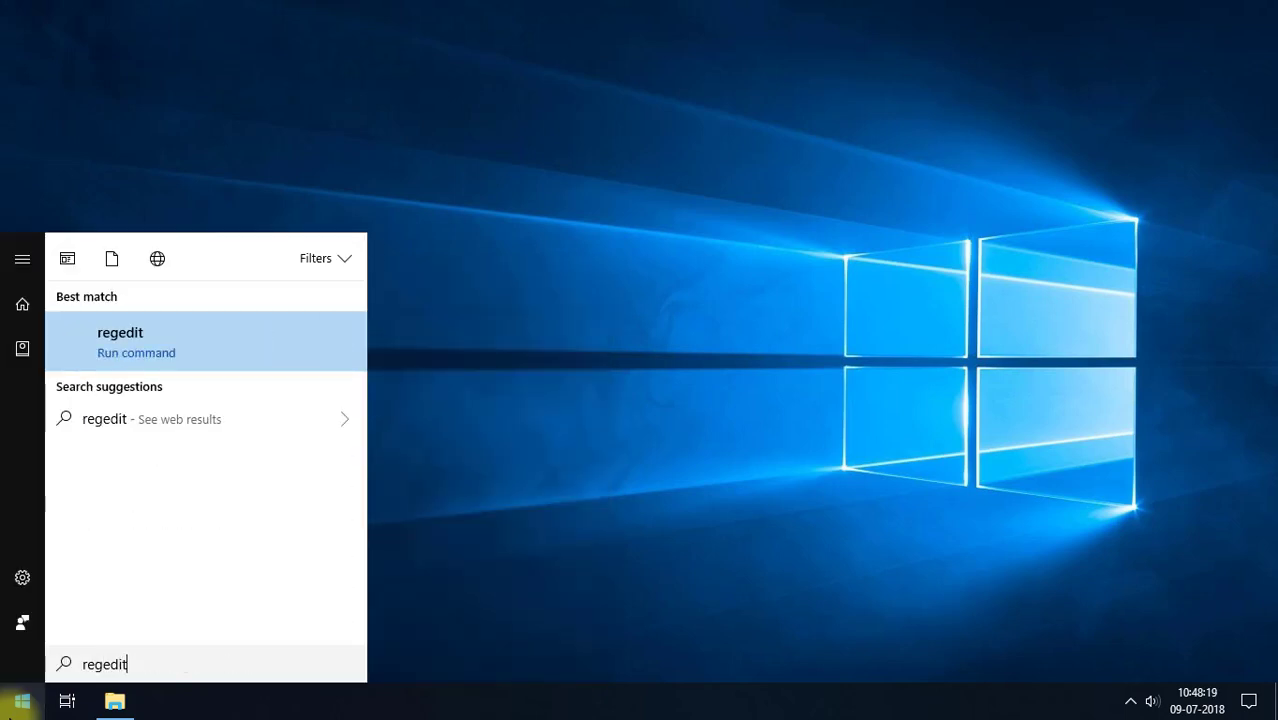
{"action": "key", "text": "Return"}
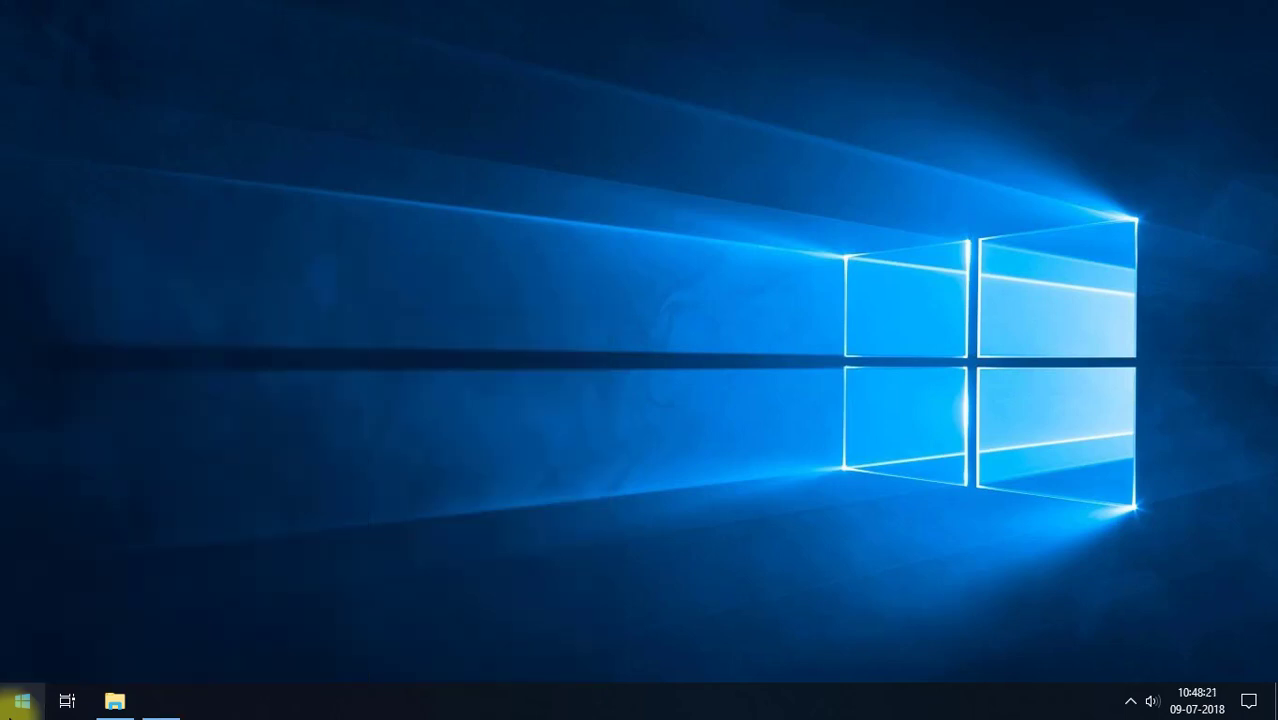
{"action": "key", "text": "Left"}
{"action": "key", "text": "Return"}
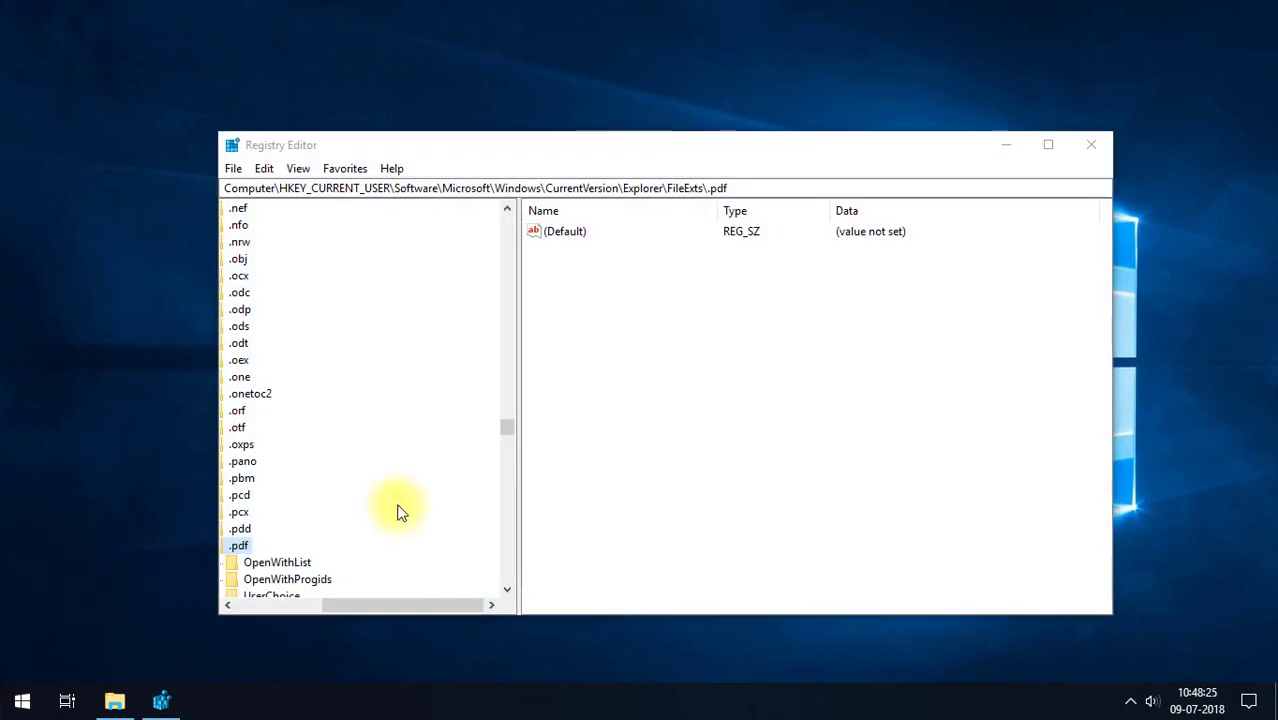
Collapse the HKEY_CURRENT_USER branch of the registry tree and expand HKEY_CLASSES_ROOT
{"action": "left_click", "coordinate": [513, 398]}
{"action": "left_click_drag", "start_coordinate": [507, 427], "coordinate": [508, 208]}
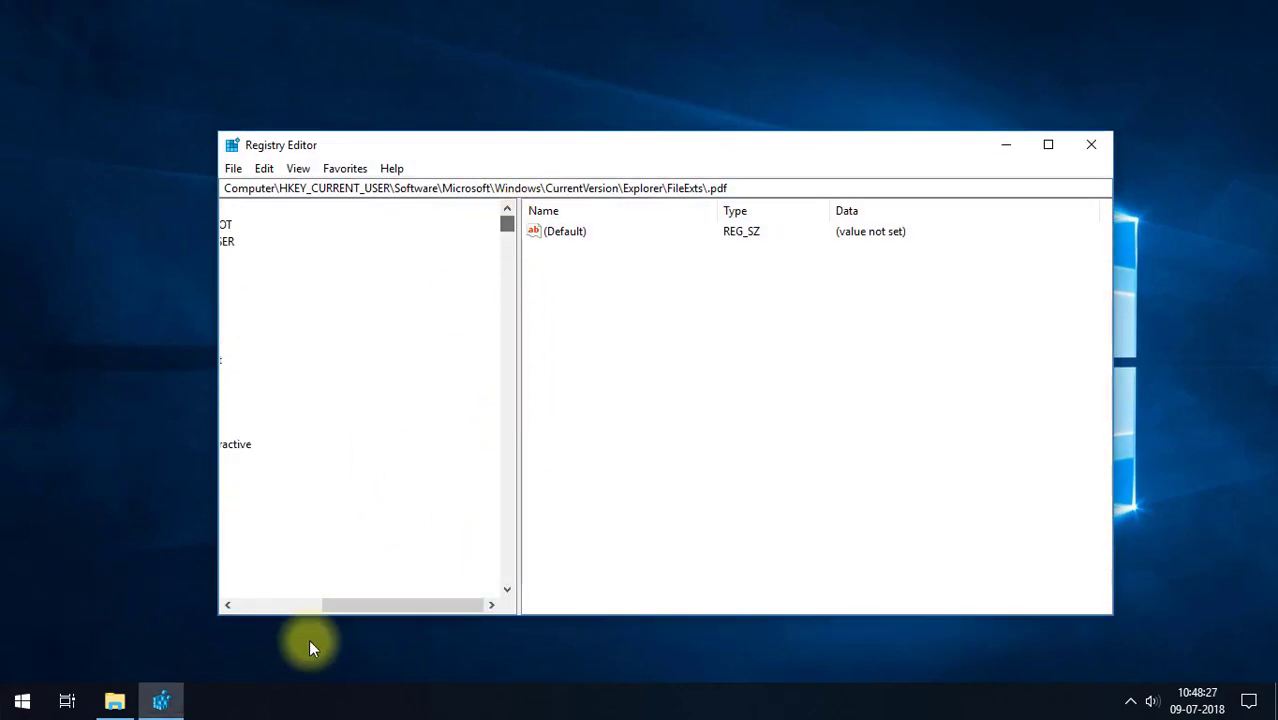
{"action": "left_click_drag", "start_coordinate": [342, 608], "coordinate": [251, 623]}
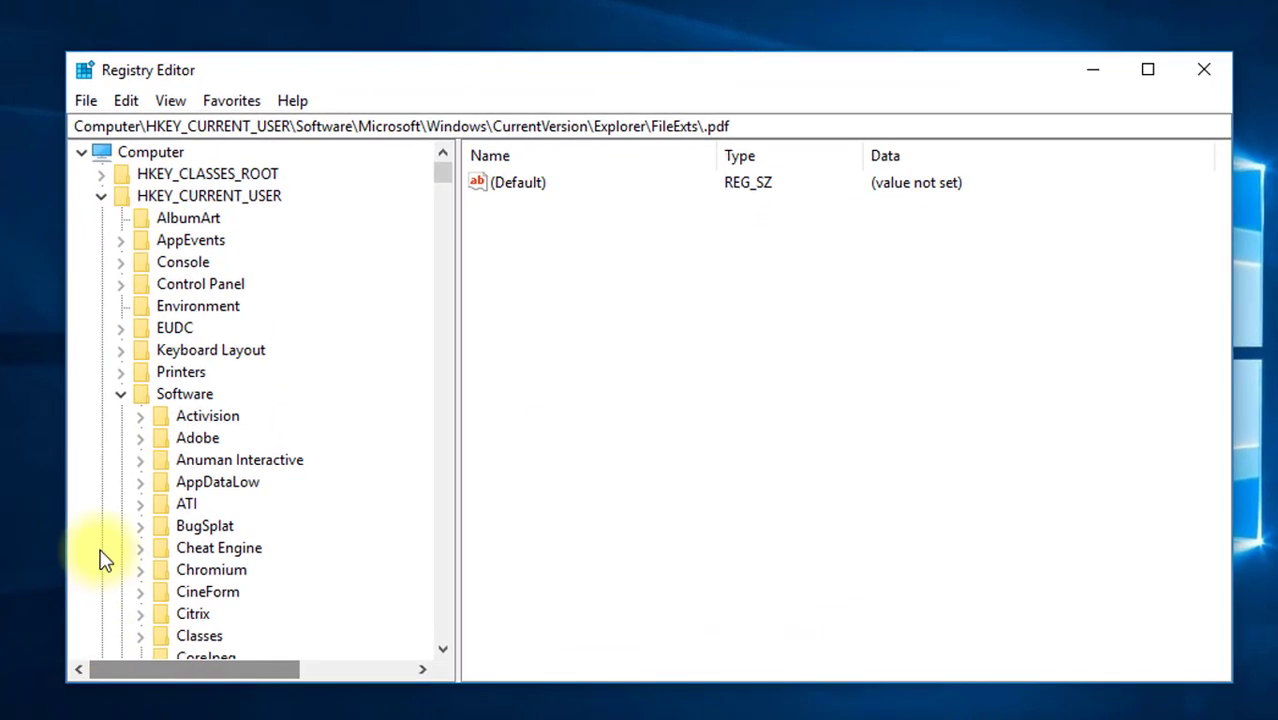
{"action": "left_click", "coordinate": [99, 198]}
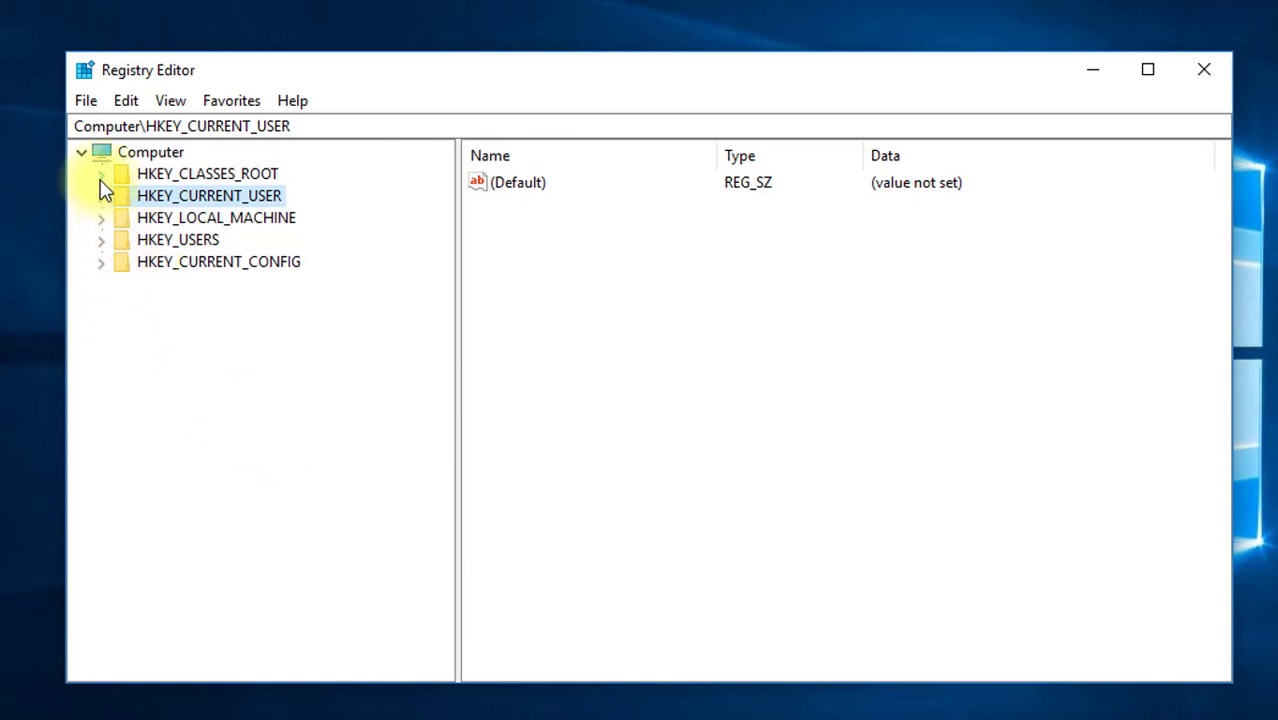
{"action": "left_click", "coordinate": [165, 173]}
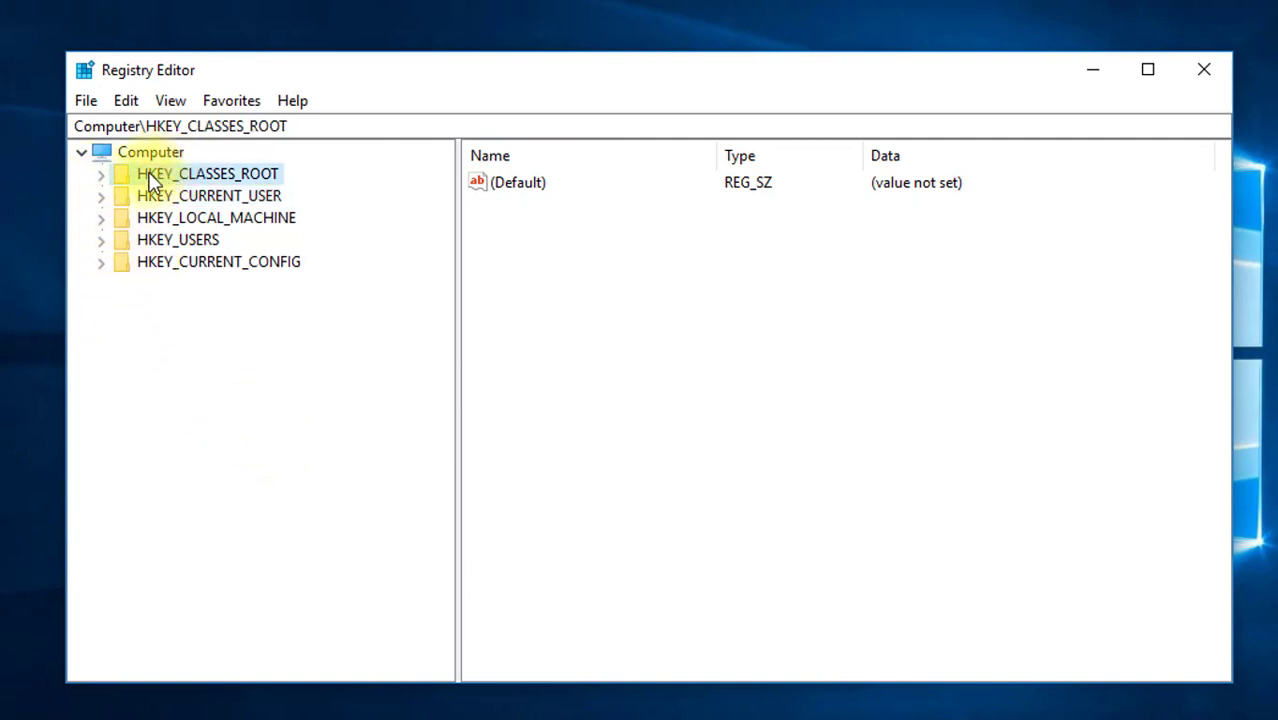
{"action": "left_click", "coordinate": [102, 173]}
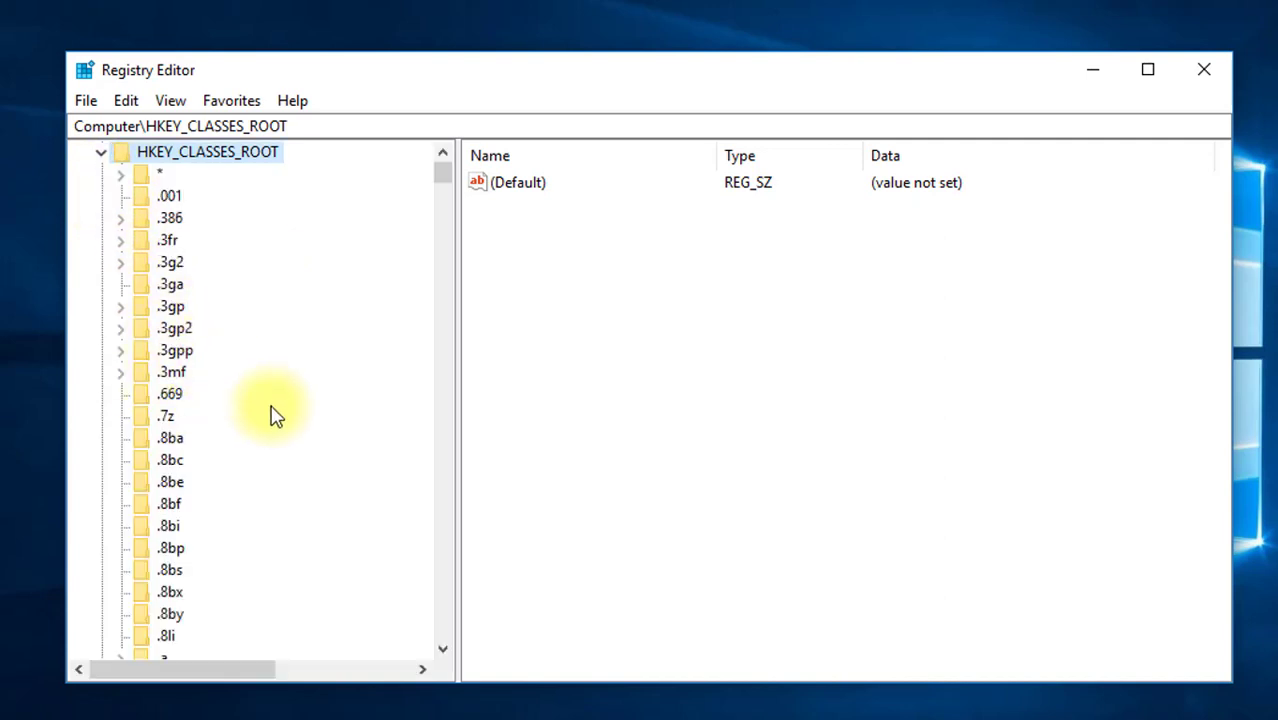
Locate the AllFilesystemObjects key under HKEY_CLASSES_ROOT and expand it
{"action": "scroll", "coordinate": [277, 416], "scroll_direction": "down", "scroll_amount": 12}
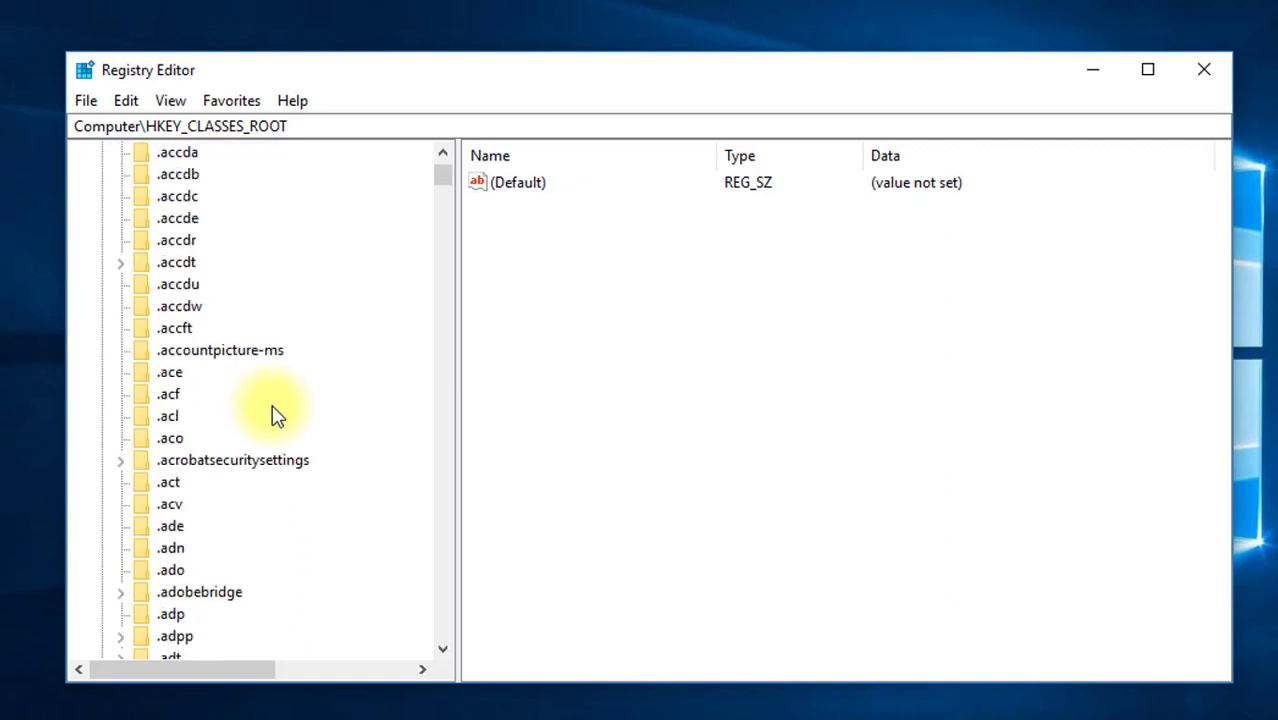
{"action": "scroll", "coordinate": [272, 405], "scroll_direction": "down", "scroll_amount": 20}
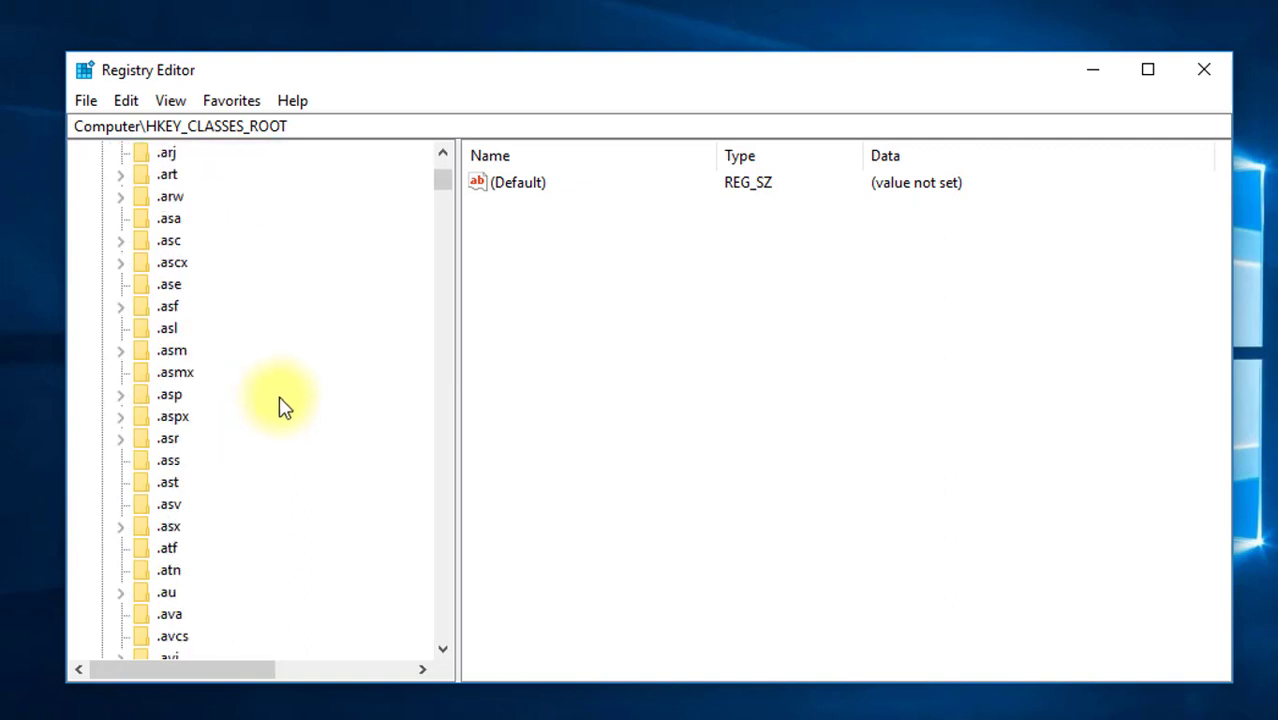
{"action": "scroll", "coordinate": [283, 407], "scroll_direction": "down", "scroll_amount": 20}
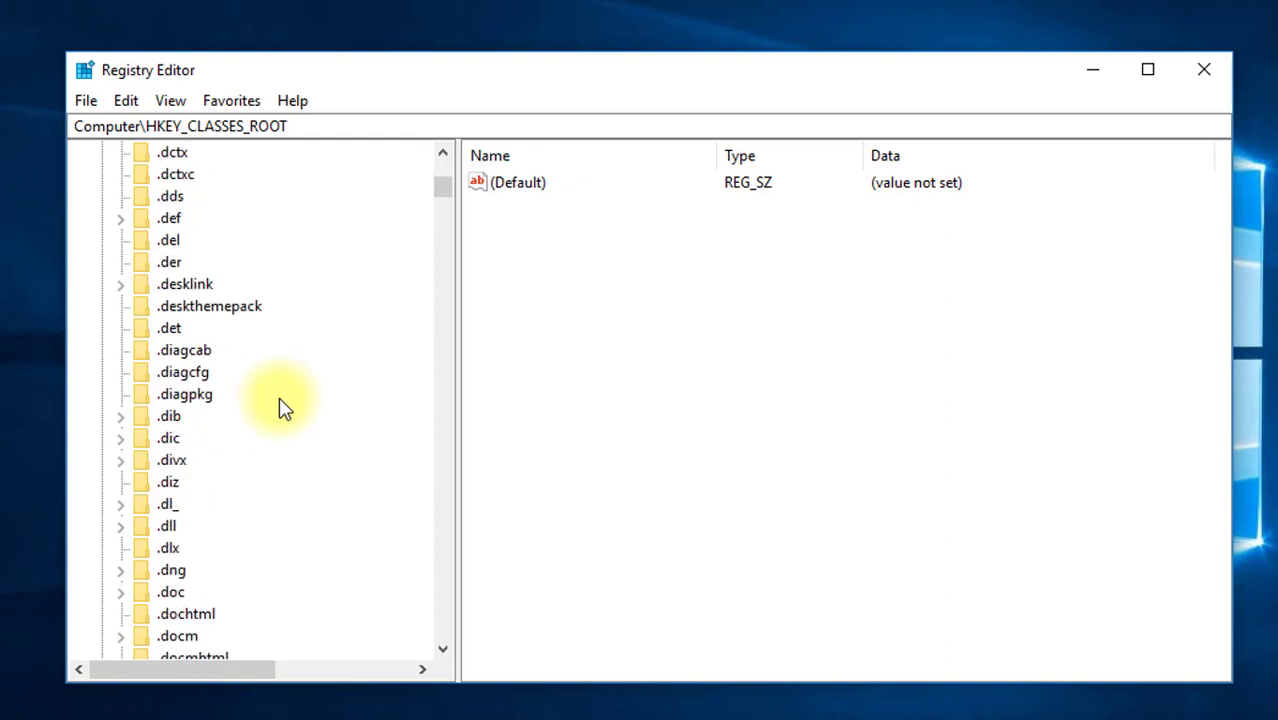
{"action": "scroll", "coordinate": [283, 407], "scroll_direction": "down", "scroll_amount": 20}
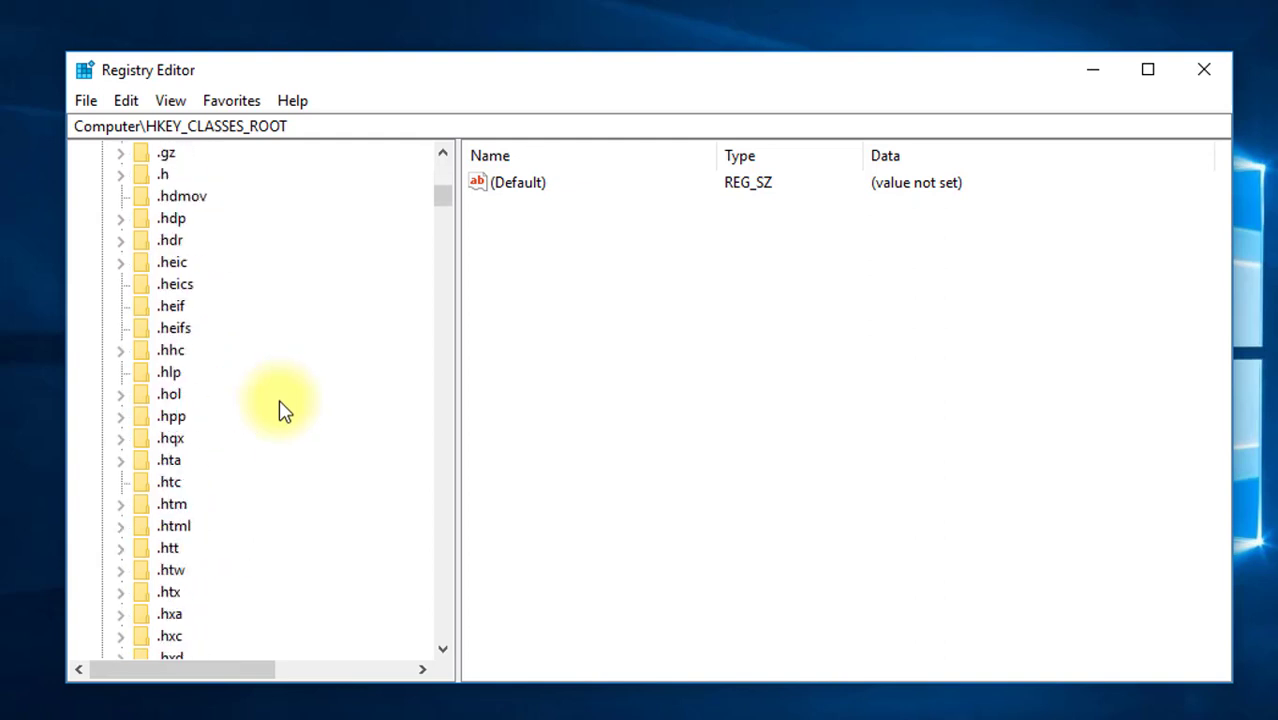
{"action": "scroll", "coordinate": [283, 407], "scroll_direction": "down", "scroll_amount": 20}
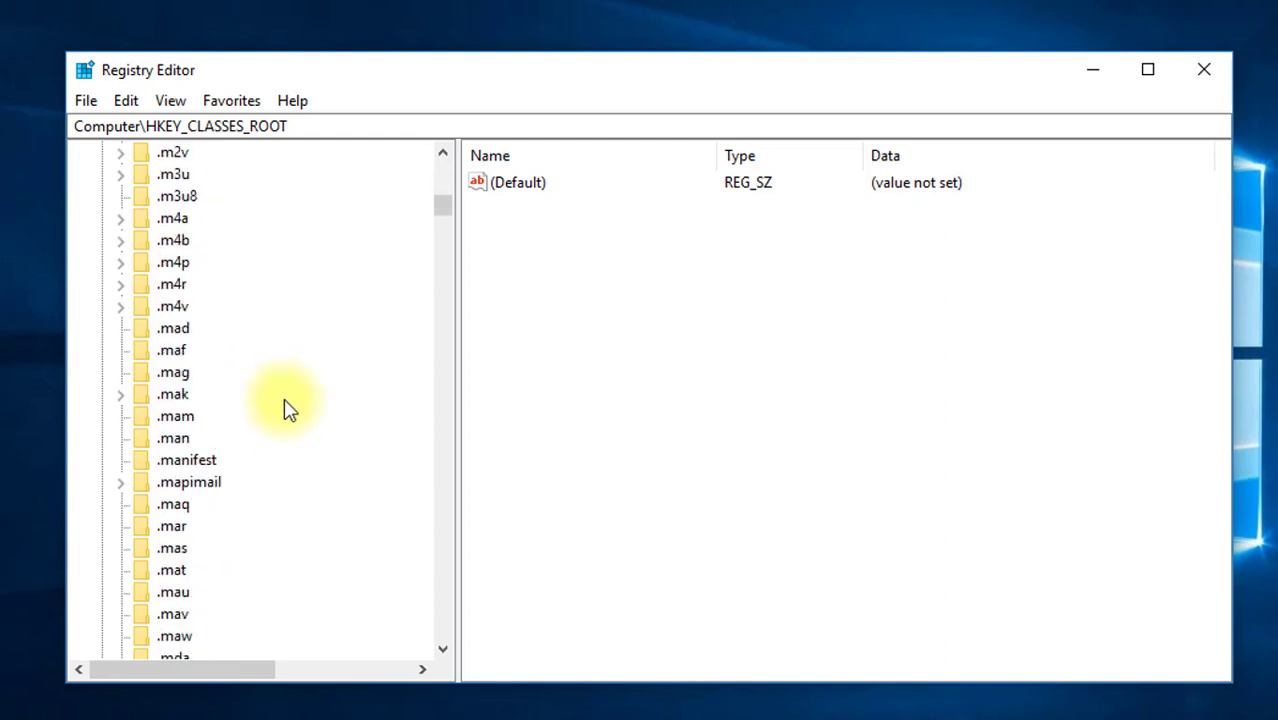
{"action": "scroll", "coordinate": [286, 410], "scroll_direction": "down", "scroll_amount": 2}
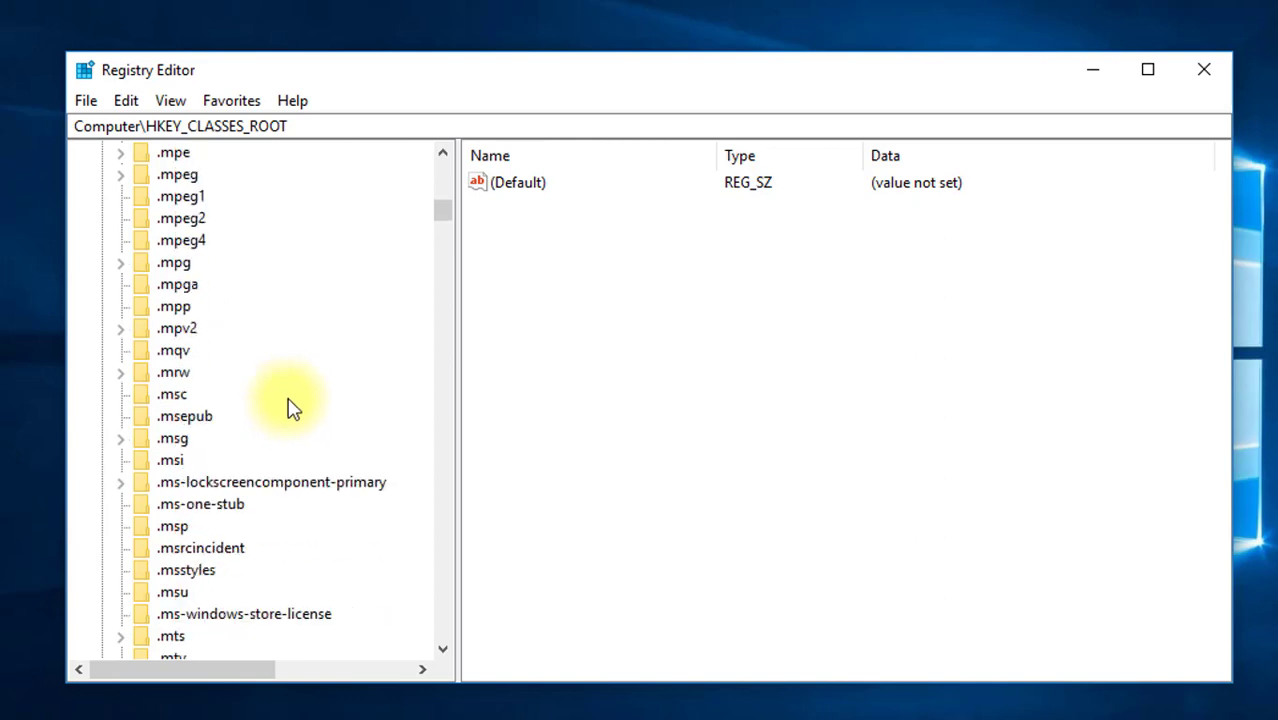
{"action": "key", "text": "a"}
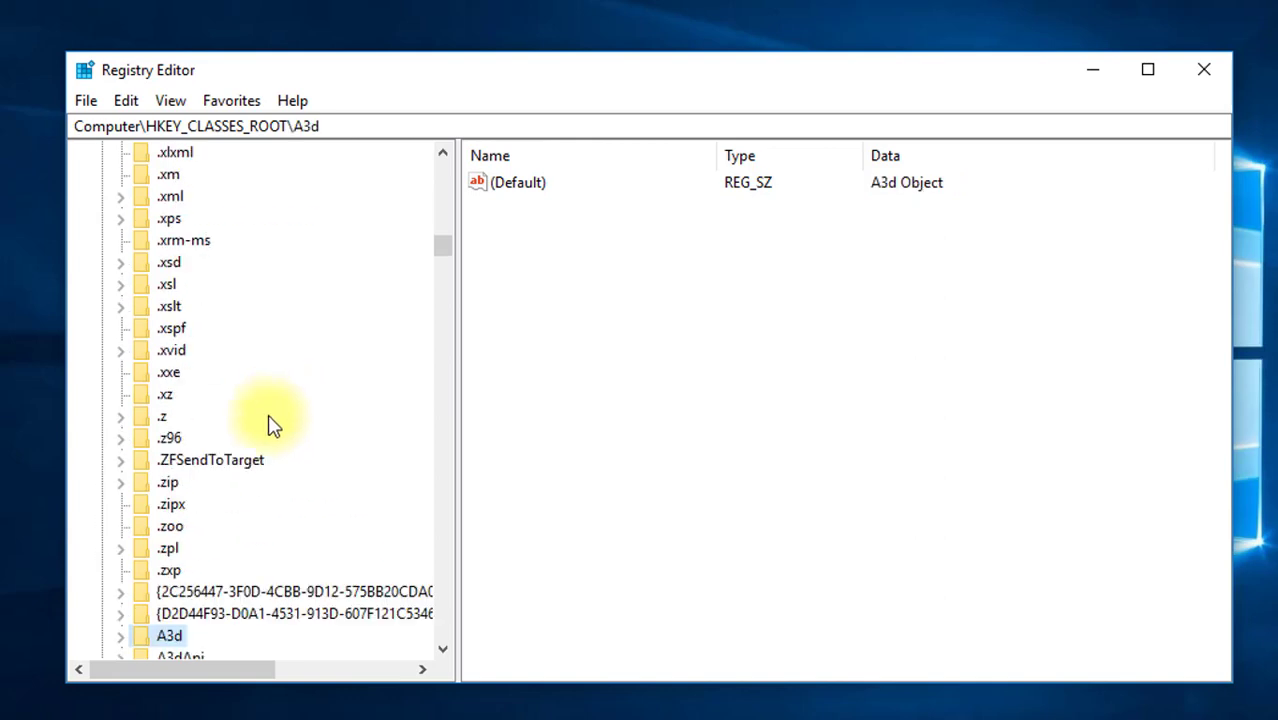
{"action": "scroll", "coordinate": [234, 570], "scroll_direction": "up", "scroll_amount": 1}
{"action": "scroll", "coordinate": [238, 569], "scroll_direction": "down", "scroll_amount": 7}
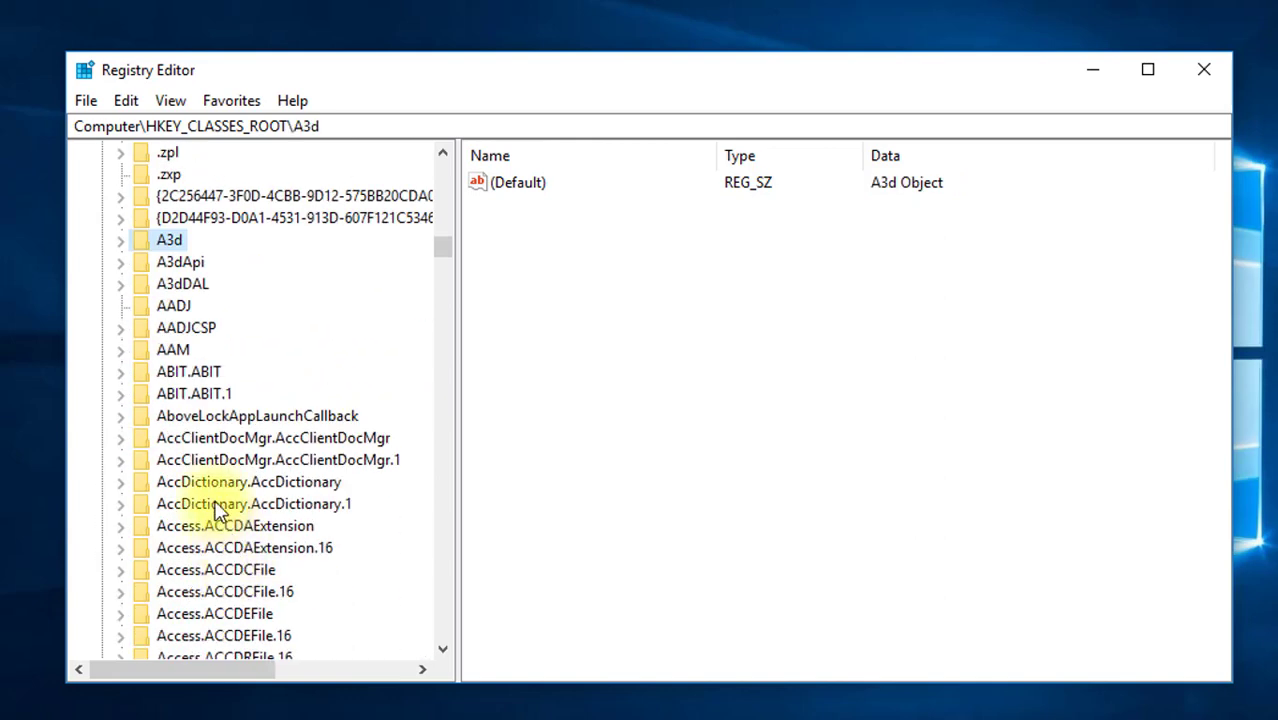
{"action": "scroll", "coordinate": [214, 505], "scroll_direction": "down", "scroll_amount": 15}
{"action": "scroll", "coordinate": [212, 505], "scroll_direction": "down", "scroll_amount": 20}
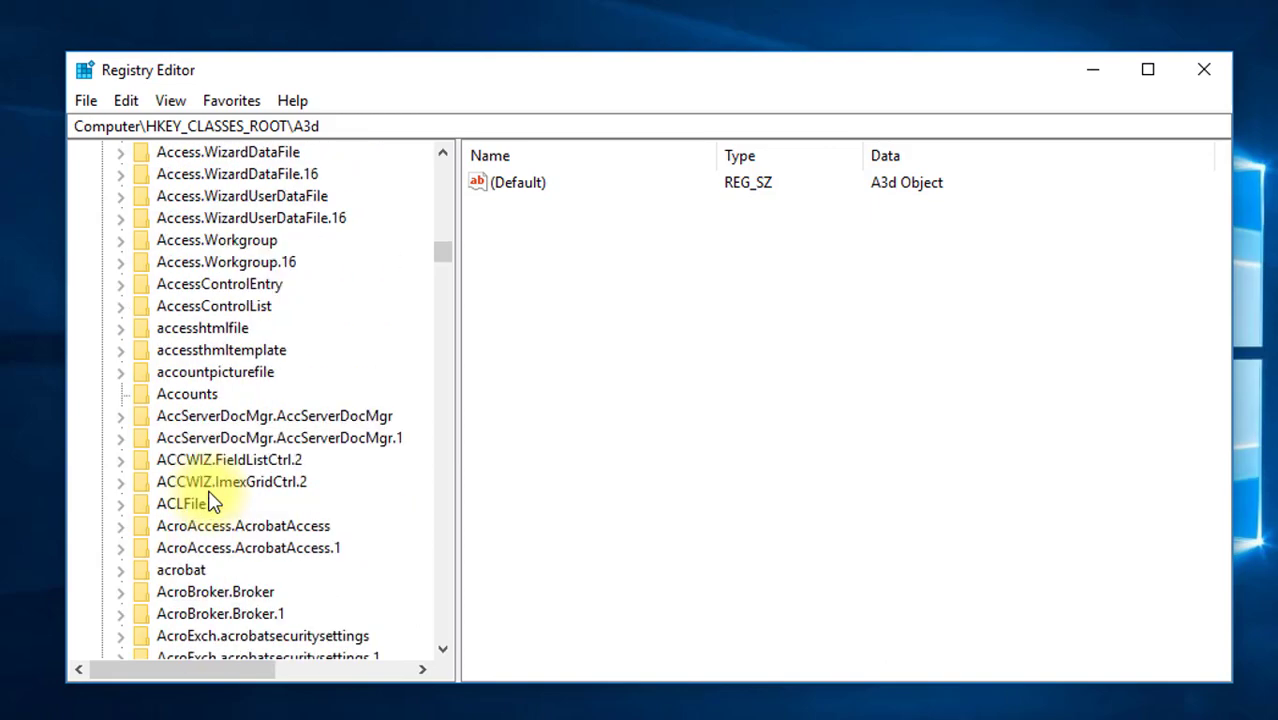
{"action": "scroll", "coordinate": [212, 505], "scroll_direction": "down", "scroll_amount": 20}
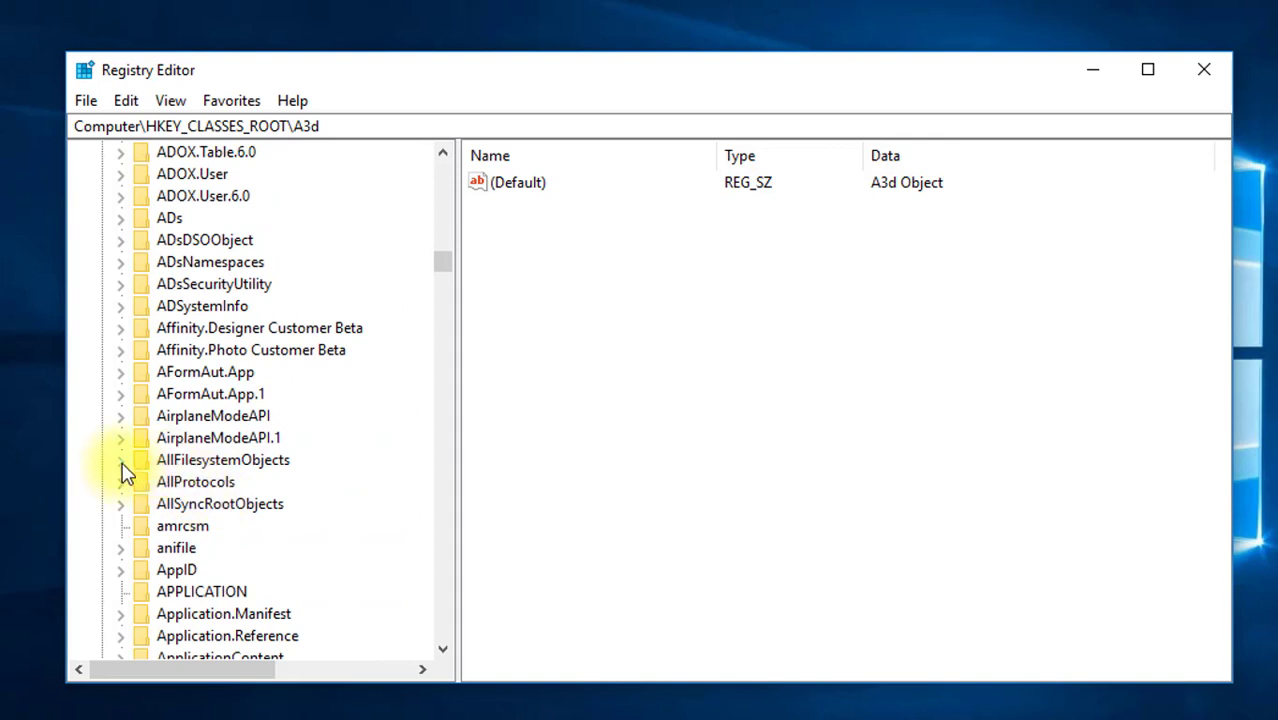
{"action": "left_click", "coordinate": [121, 462]}
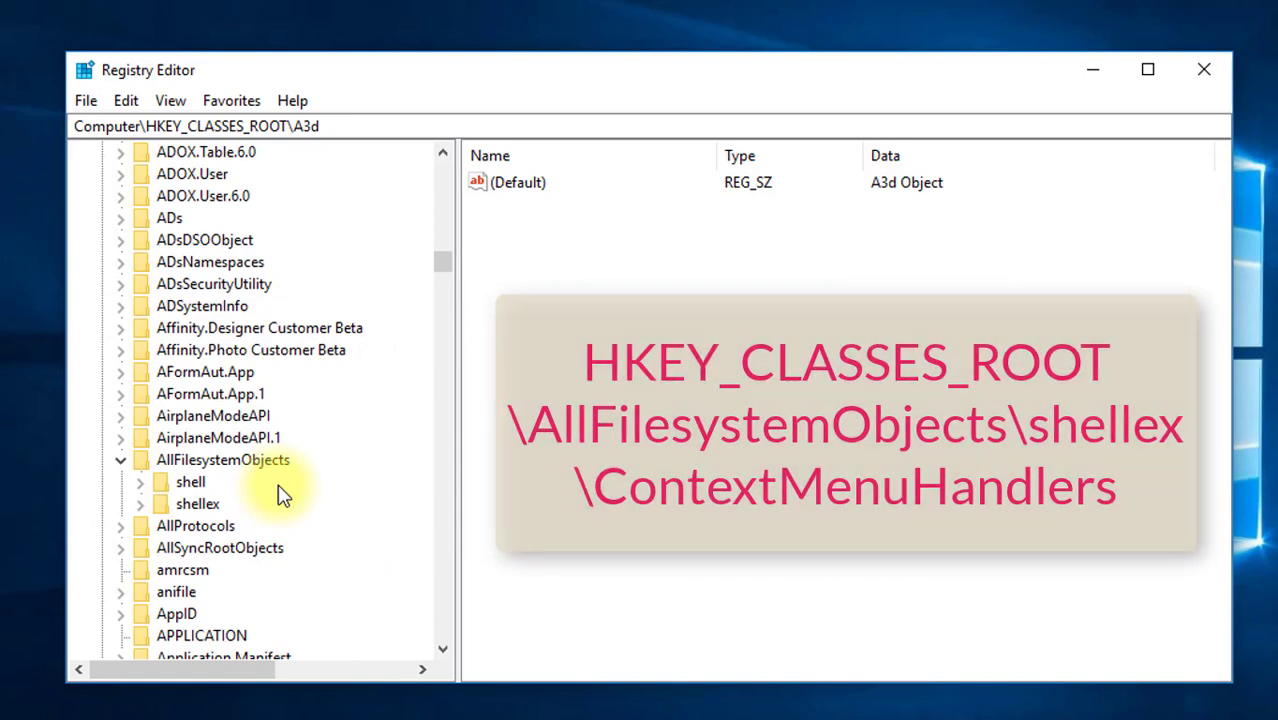
Expand the shellex key under AllFilesystemObjects and its ContextMenuHandlers subkey
{"action": "left_click", "coordinate": [141, 505]}
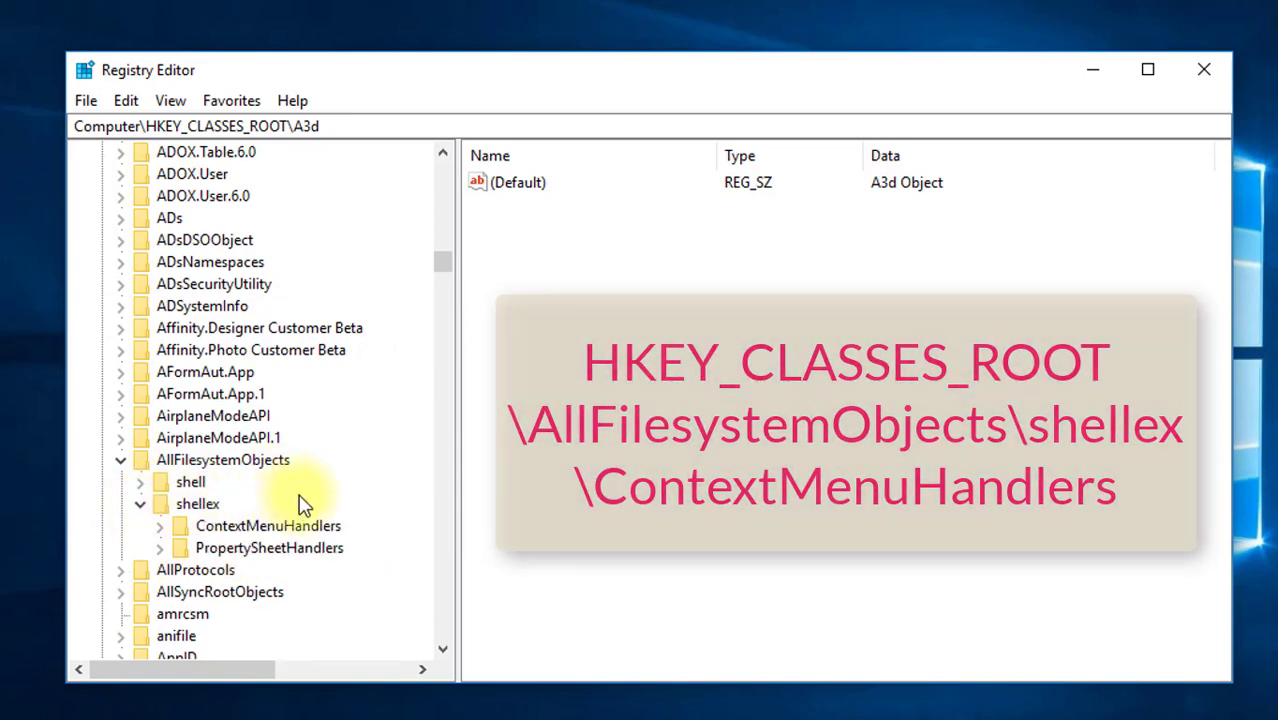
{"action": "scroll", "coordinate": [290, 503], "scroll_direction": "down", "scroll_amount": 1}
{"action": "left_click", "coordinate": [160, 461]}
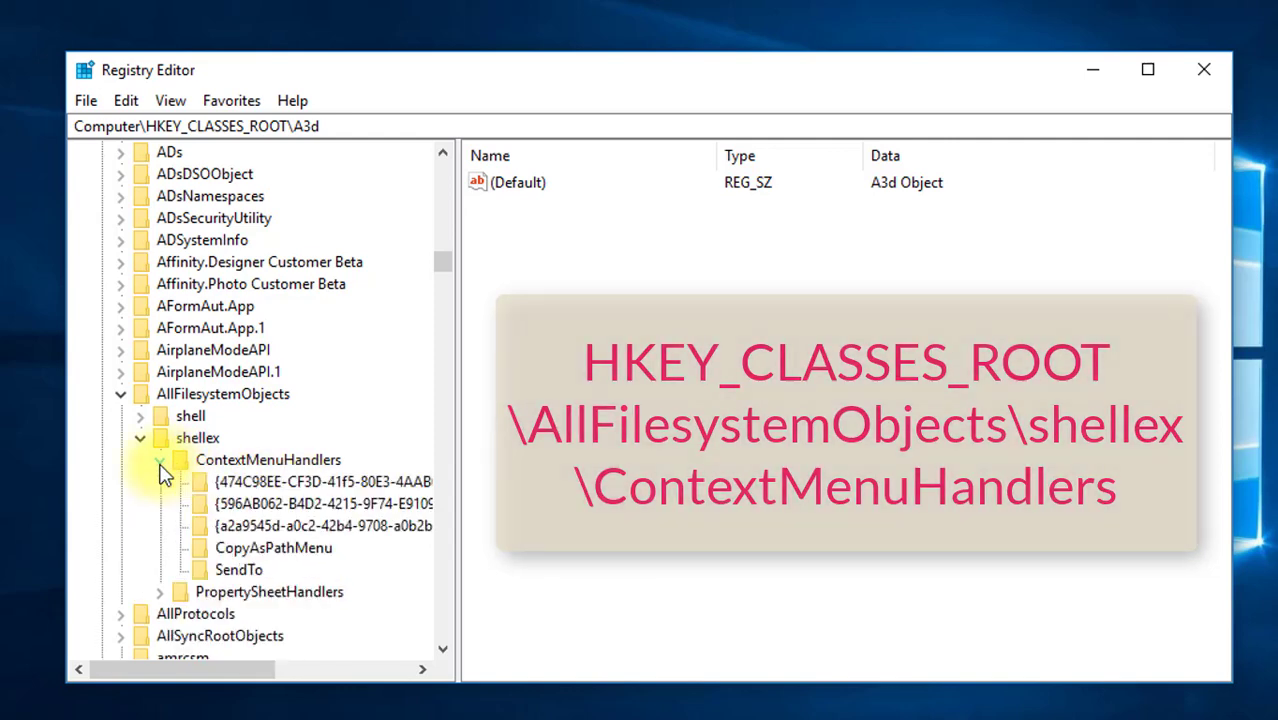
{"action": "scroll", "coordinate": [283, 478], "scroll_direction": "down", "scroll_amount": 2}
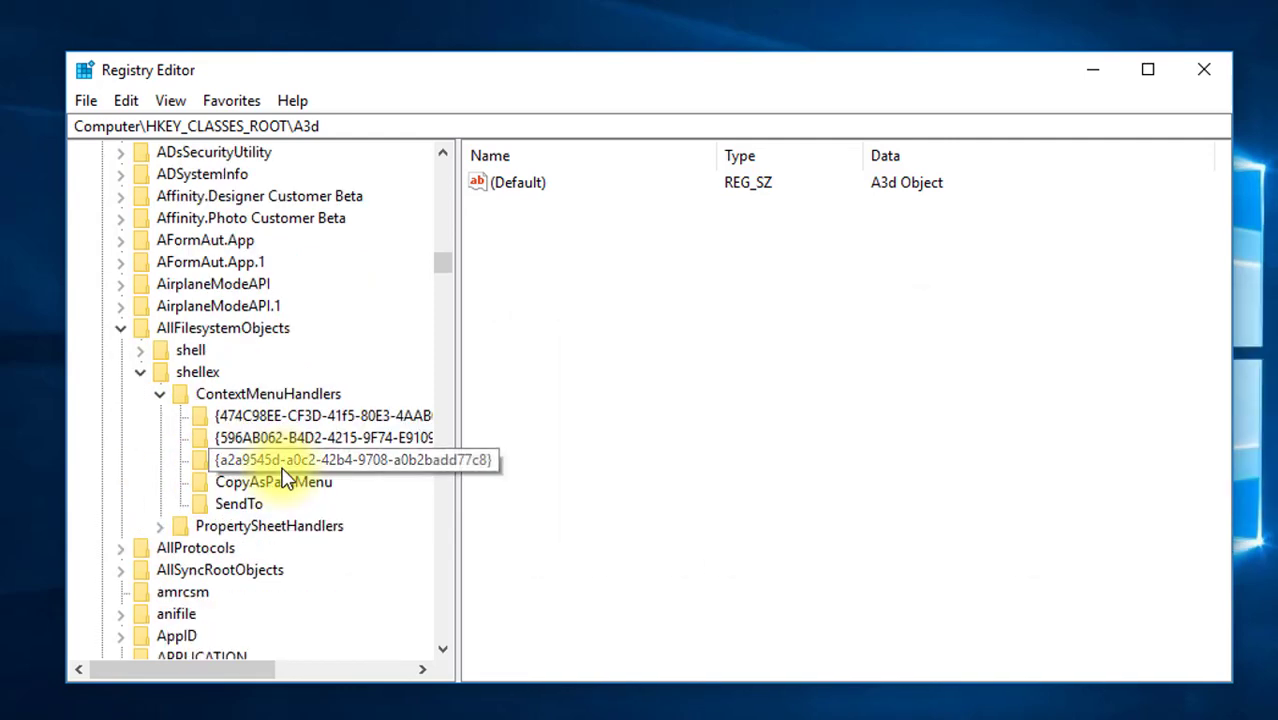
Switch to the Downloads folder in File Explorer and examine the context commands offered for "Customer data sheet1 -Apr 18"
{"action": "left_click", "coordinate": [240, 440]}
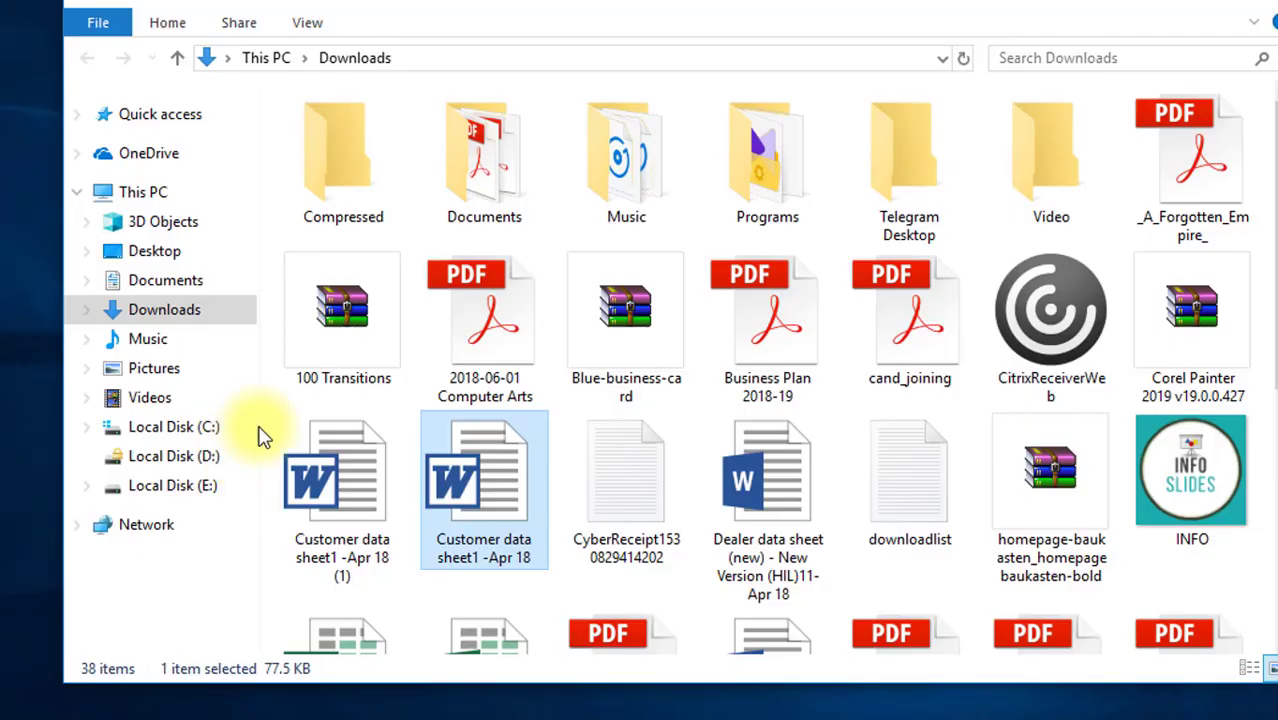
{"action": "right_click", "coordinate": [478, 487]}
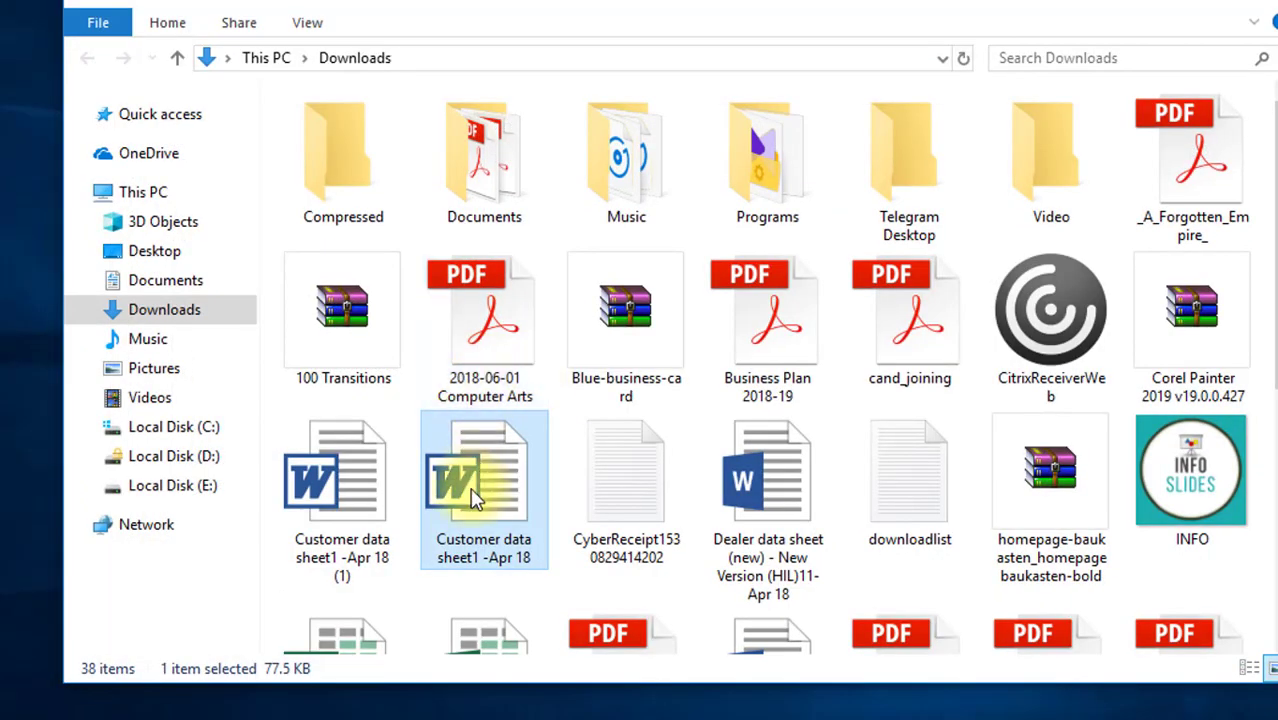
{"action": "right_click", "coordinate": [474, 497]}
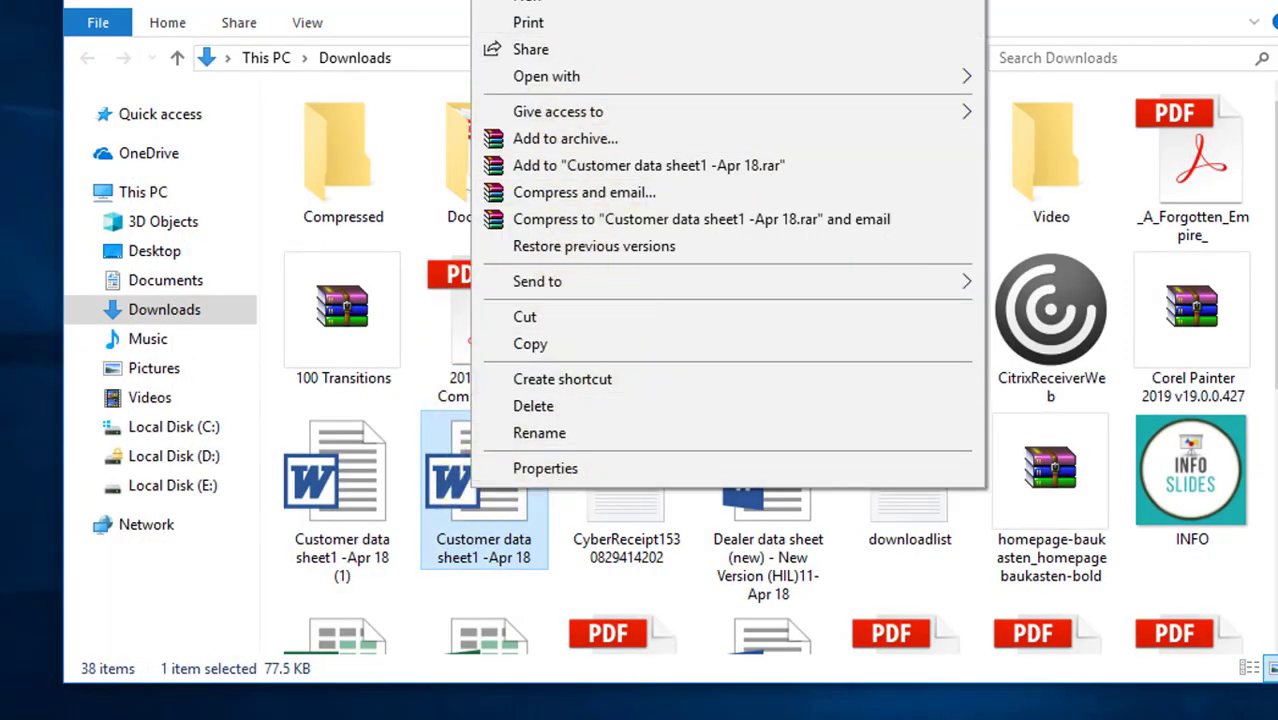
Return to Registry Editor and create a new key named CopyTo under ContextMenuHandlers
{"action": "left_click", "coordinate": [1184, 9]}
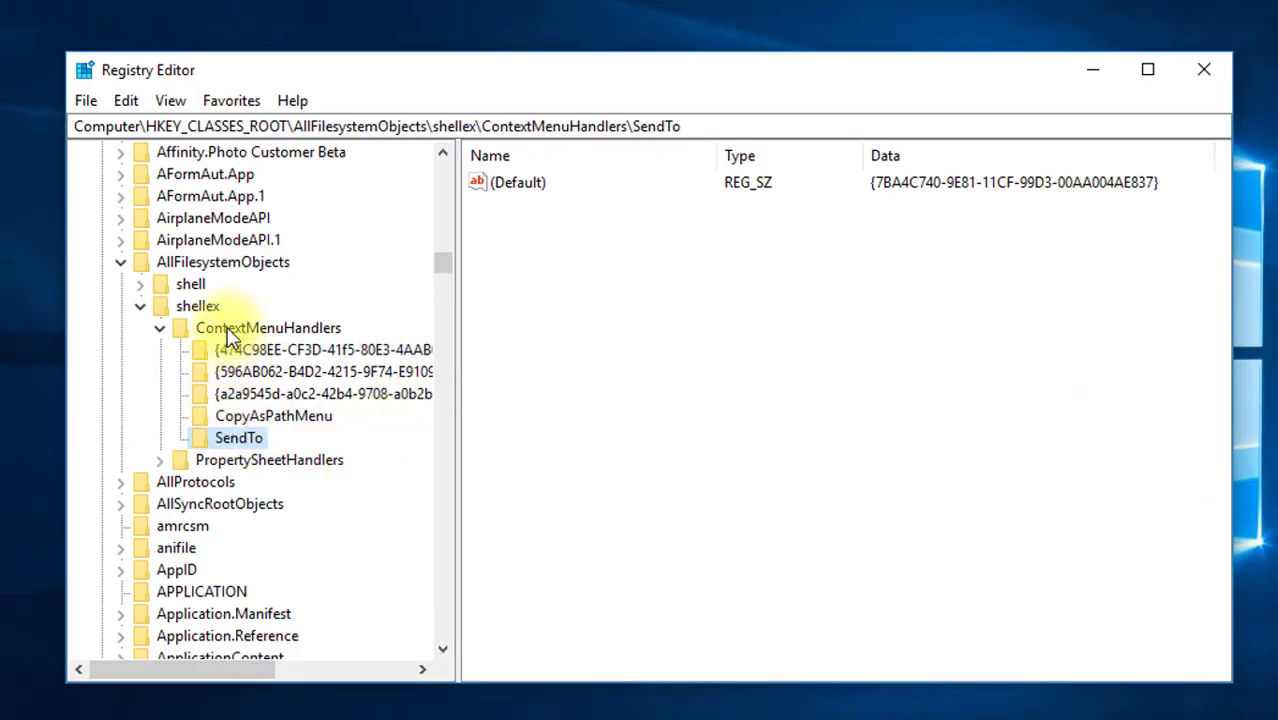
{"action": "left_click", "coordinate": [230, 330]}
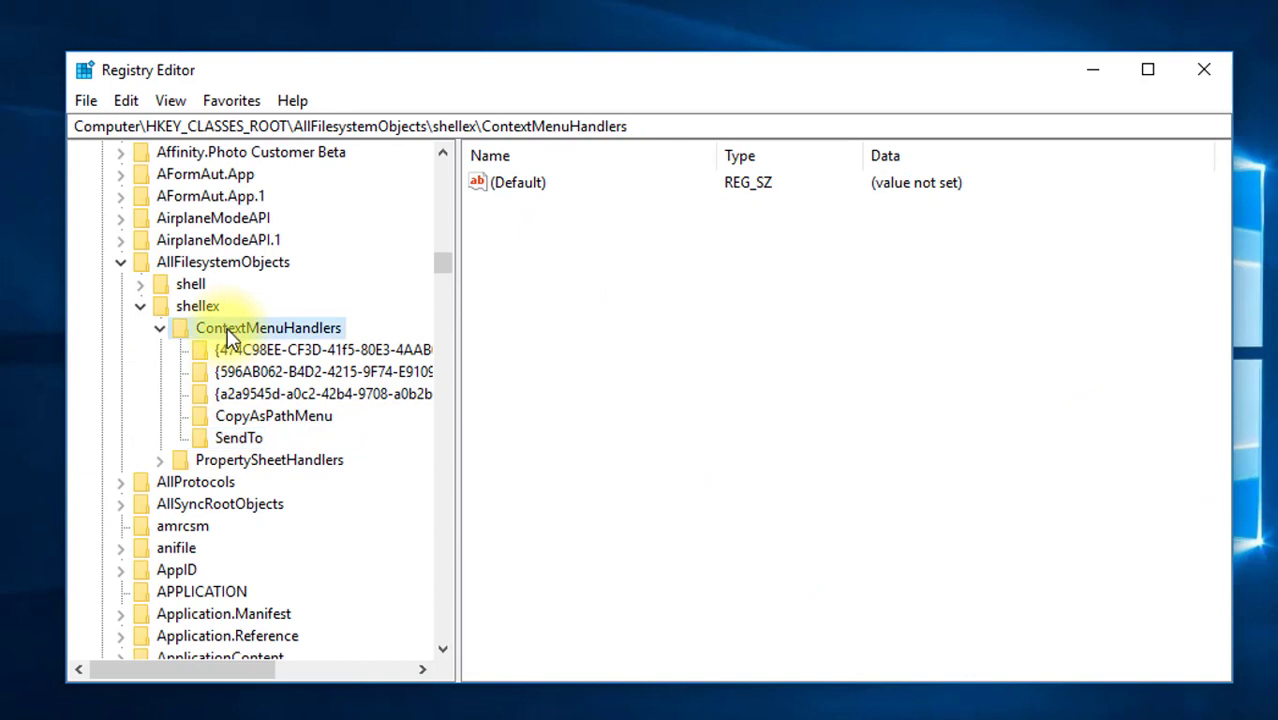
{"action": "right_click", "coordinate": [229, 337]}
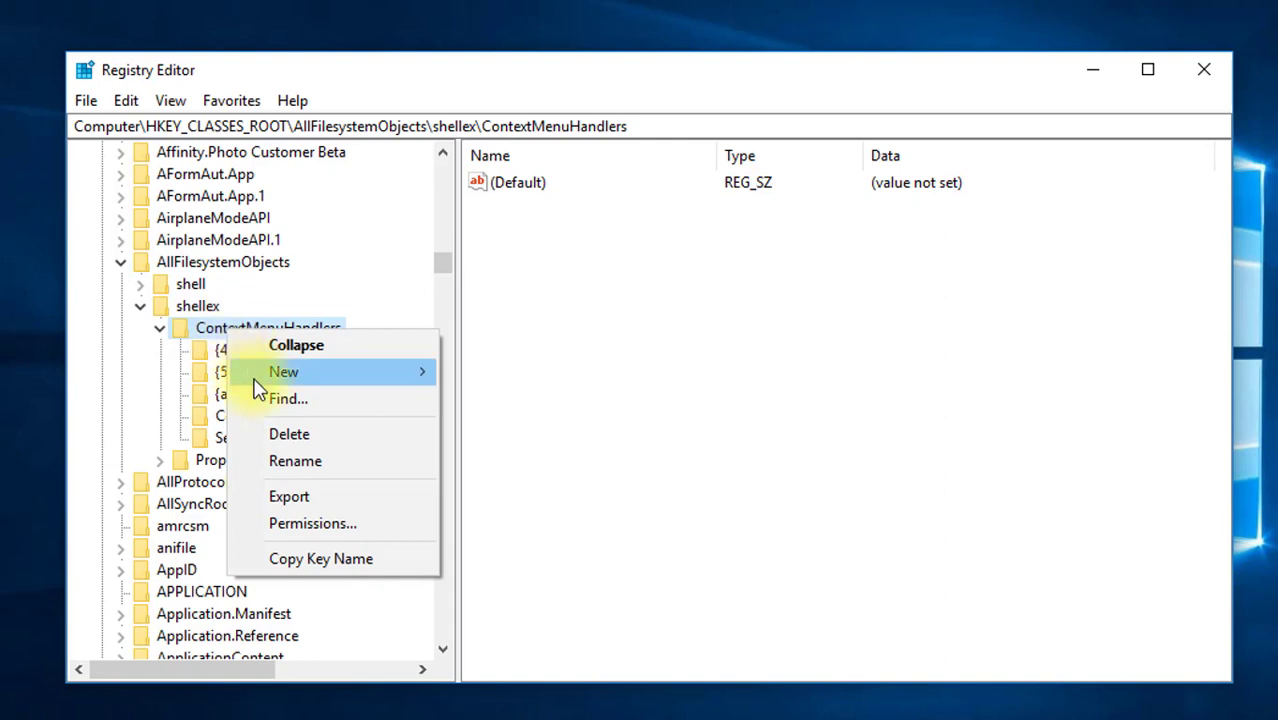
{"action": "mouse_move", "coordinate": [256, 378]}
{"action": "left_click", "coordinate": [487, 372]}
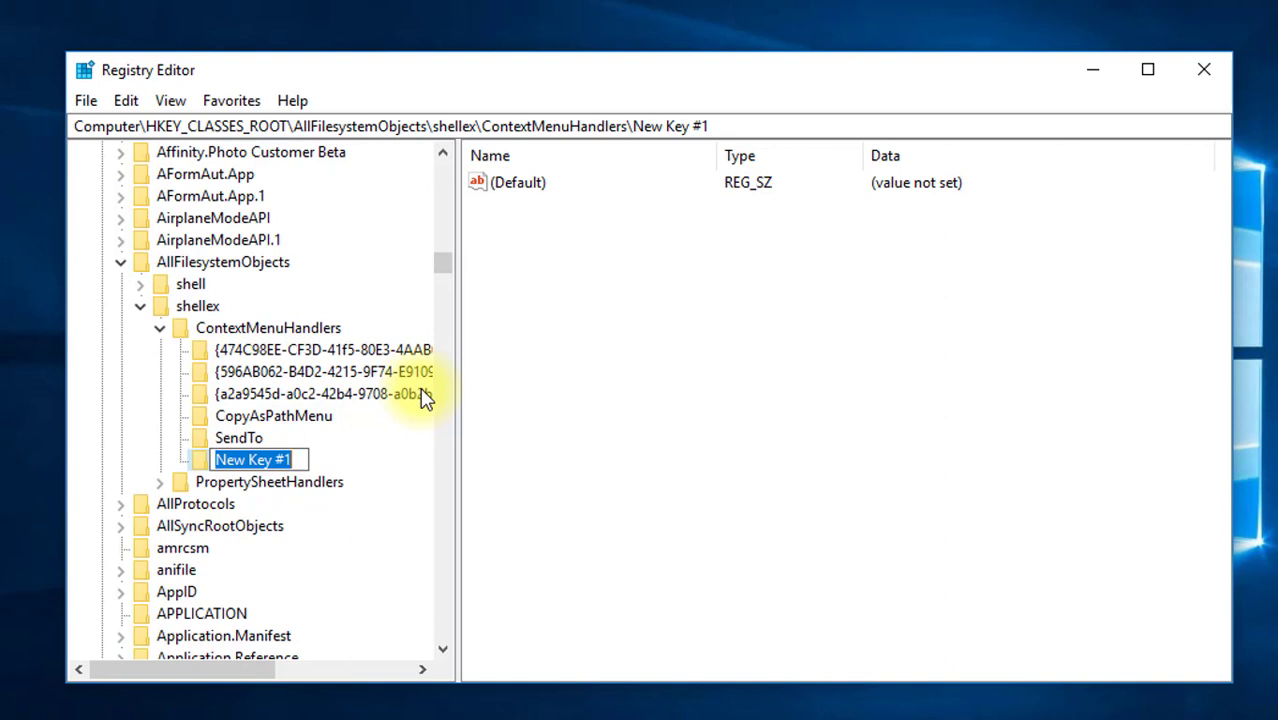
{"action": "type", "text": "Cop"}
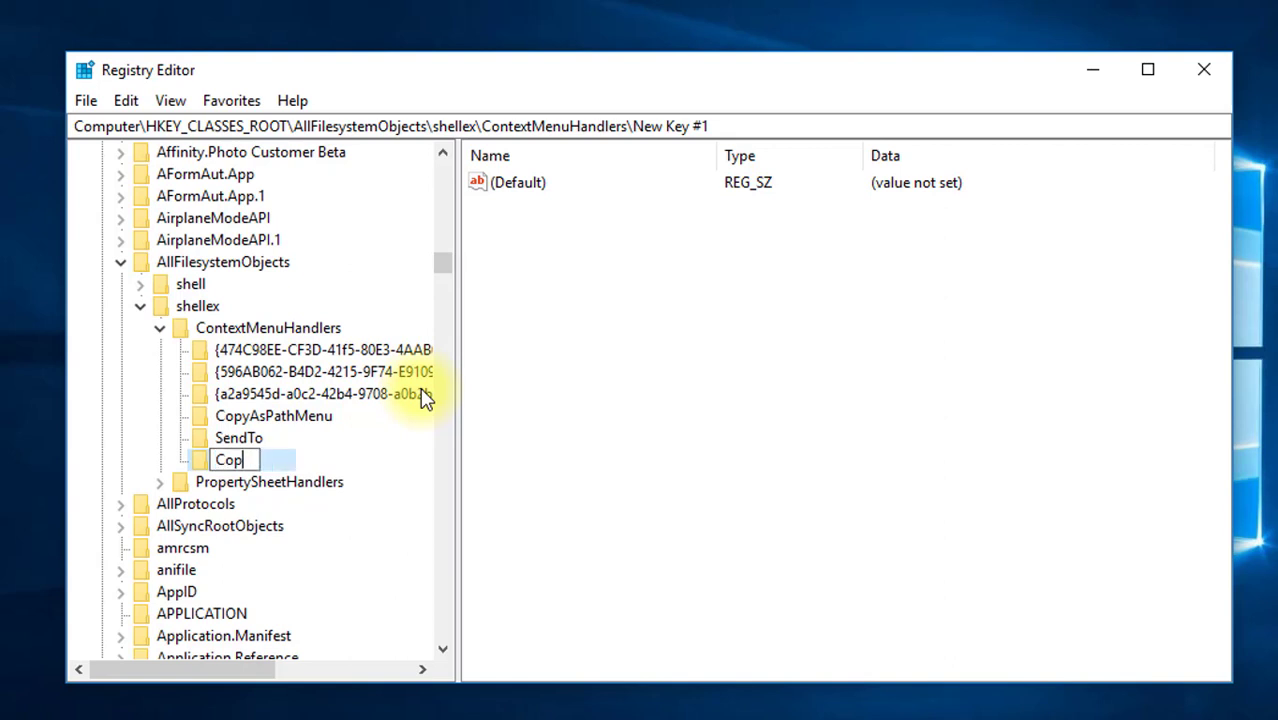
{"action": "type", "text": "yTo"}
{"action": "key", "text": "Return"}
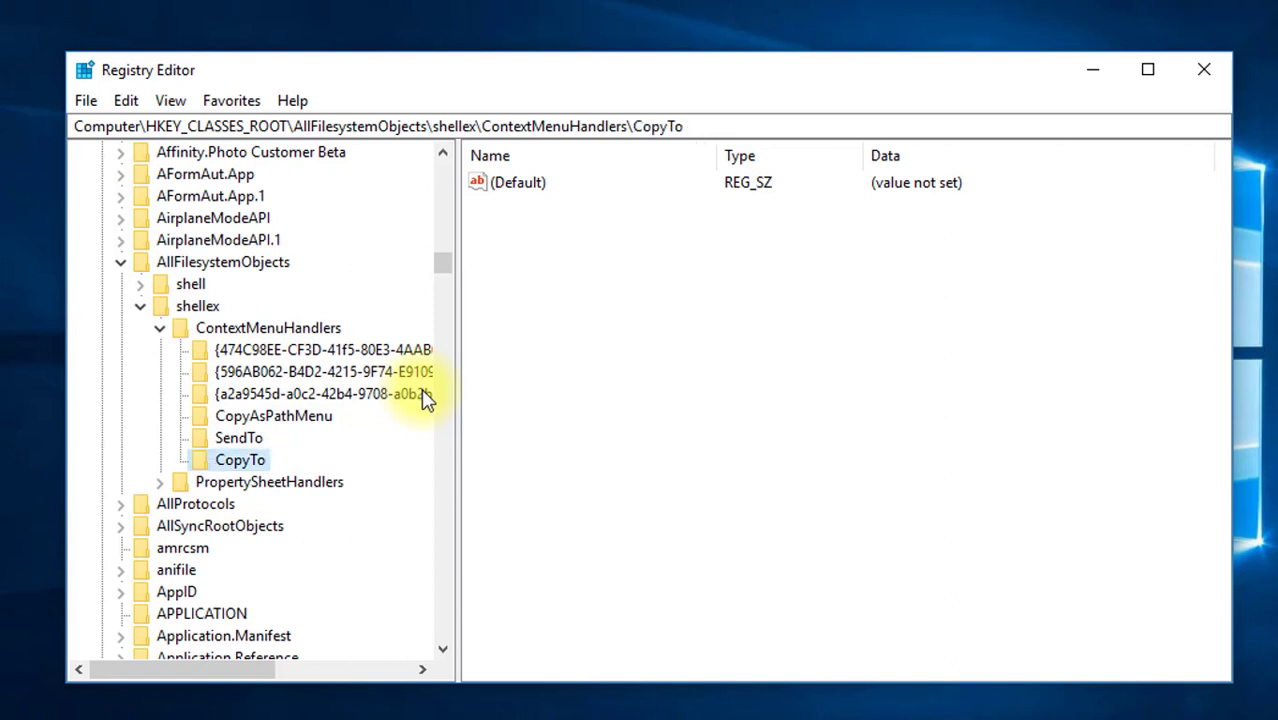
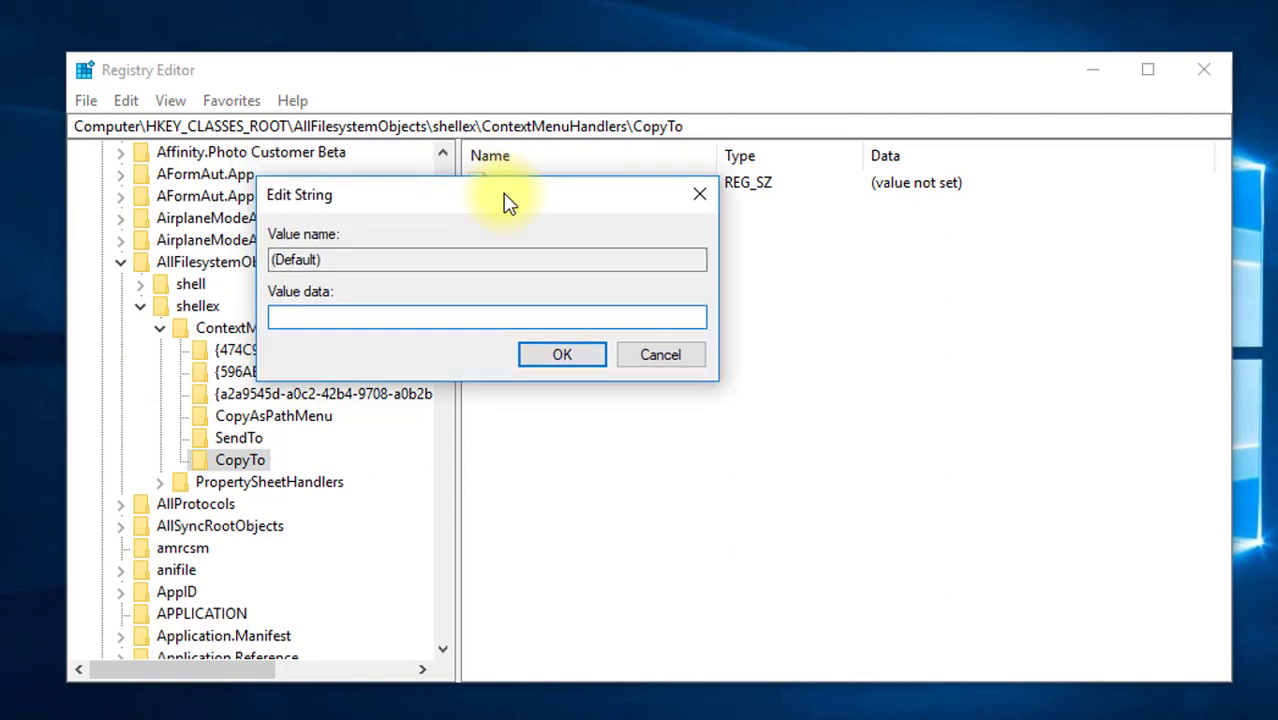
Cancel editing CopyTo's default value and view the default data of the SendTo key
{"action": "left_click", "coordinate": [655, 355]}
{"action": "left_click", "coordinate": [230, 440]}
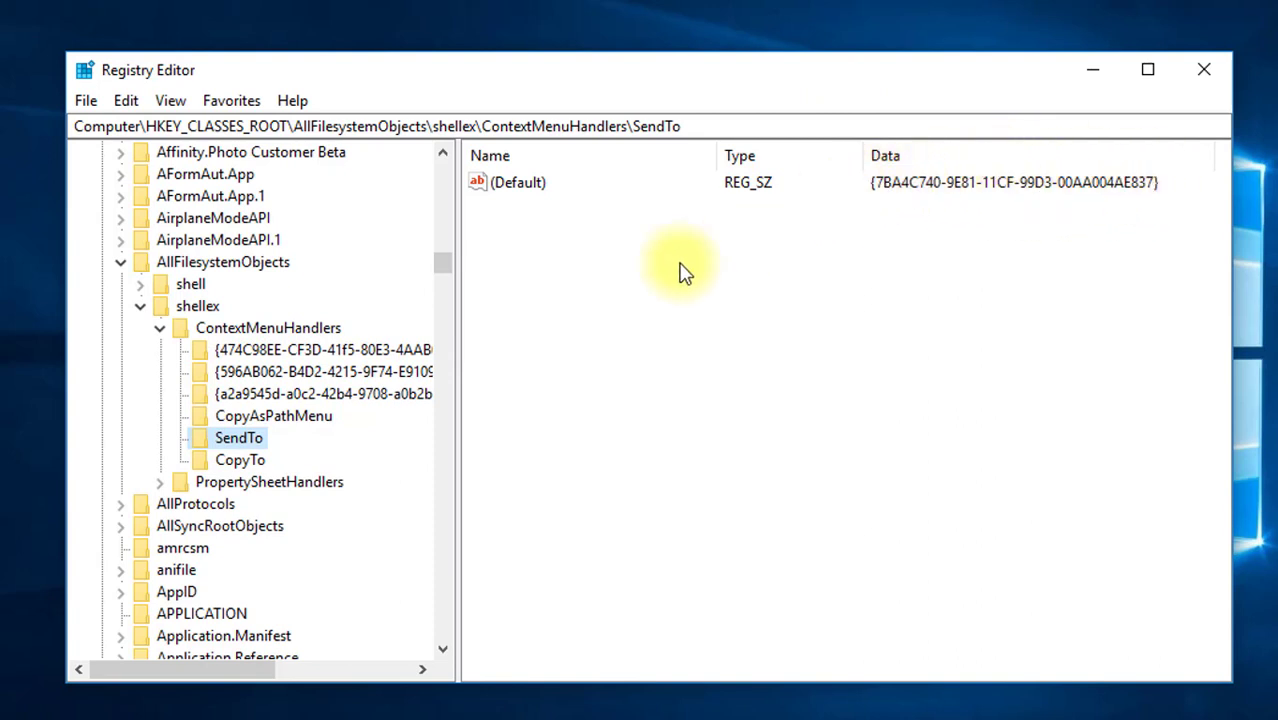
Set the CopyTo key's default value data to {C2FBB630-2971-11D1-A186-00C04FD75D13}
{"action": "left_click", "coordinate": [242, 460]}
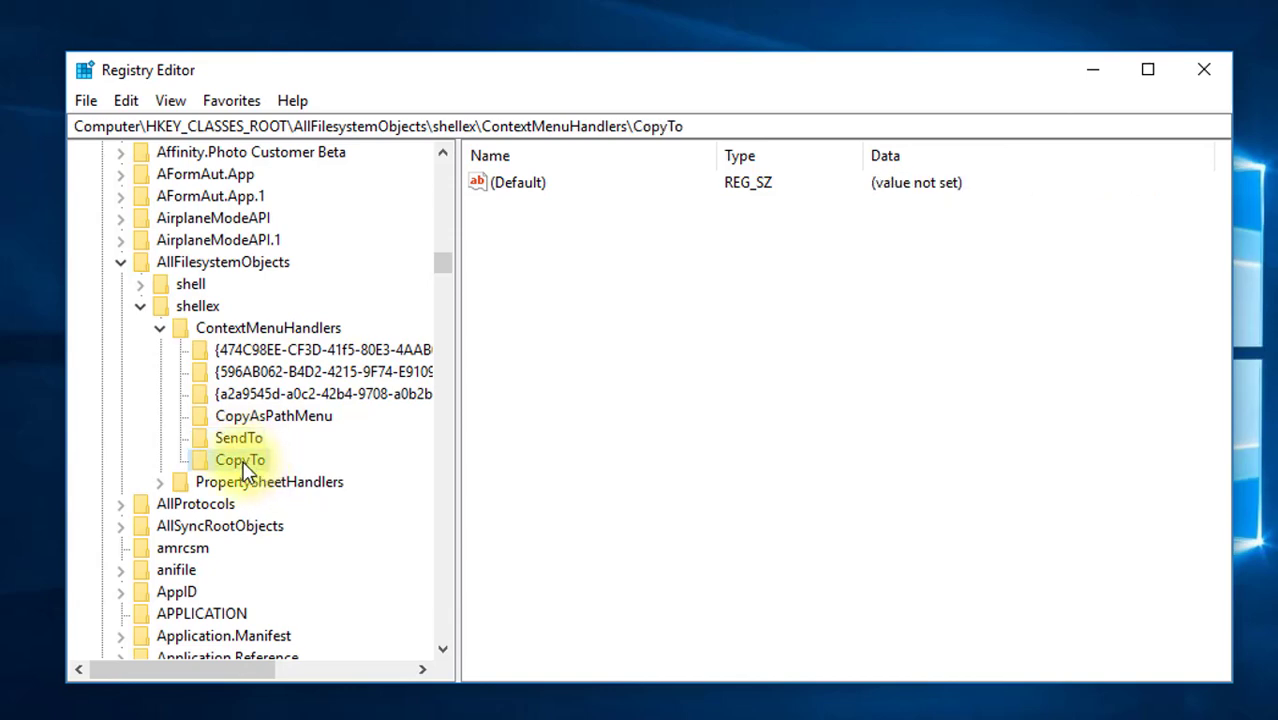
{"action": "double_click", "coordinate": [505, 190]}
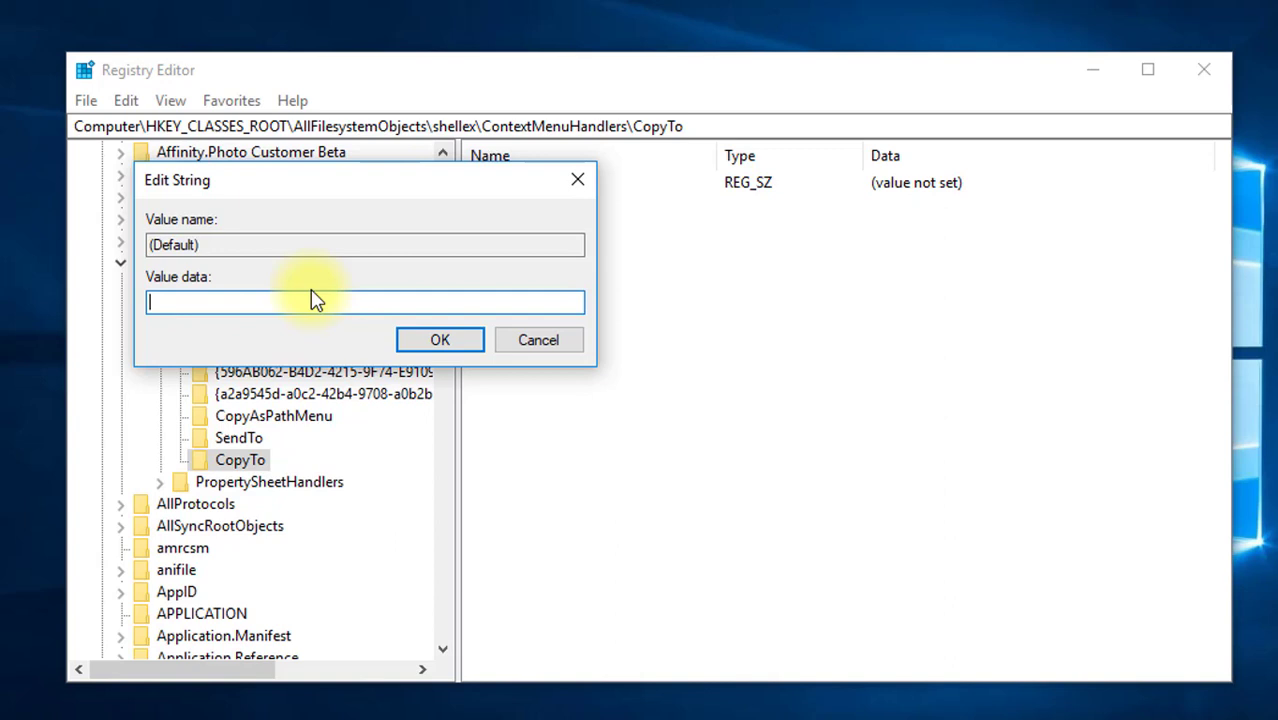
{"action": "type", "text": "{"}
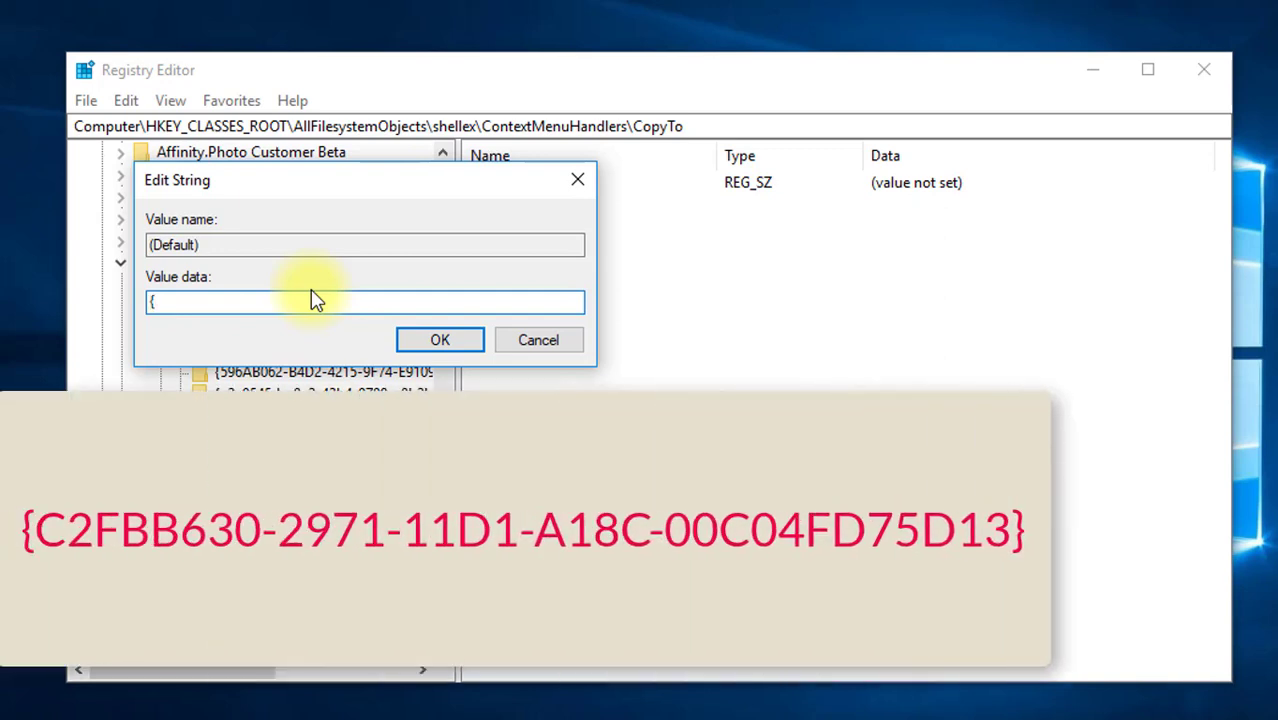
{"action": "type", "text": "C2"}
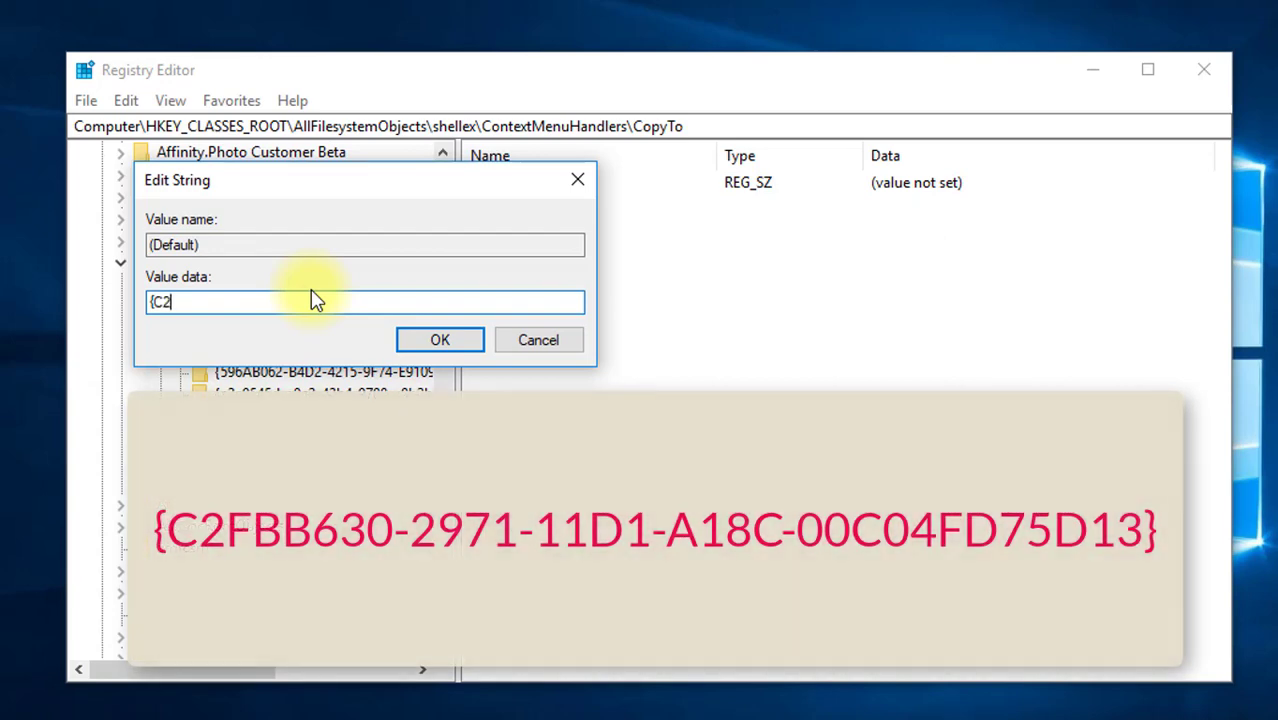
{"action": "type", "text": "FBB630-2971-"}
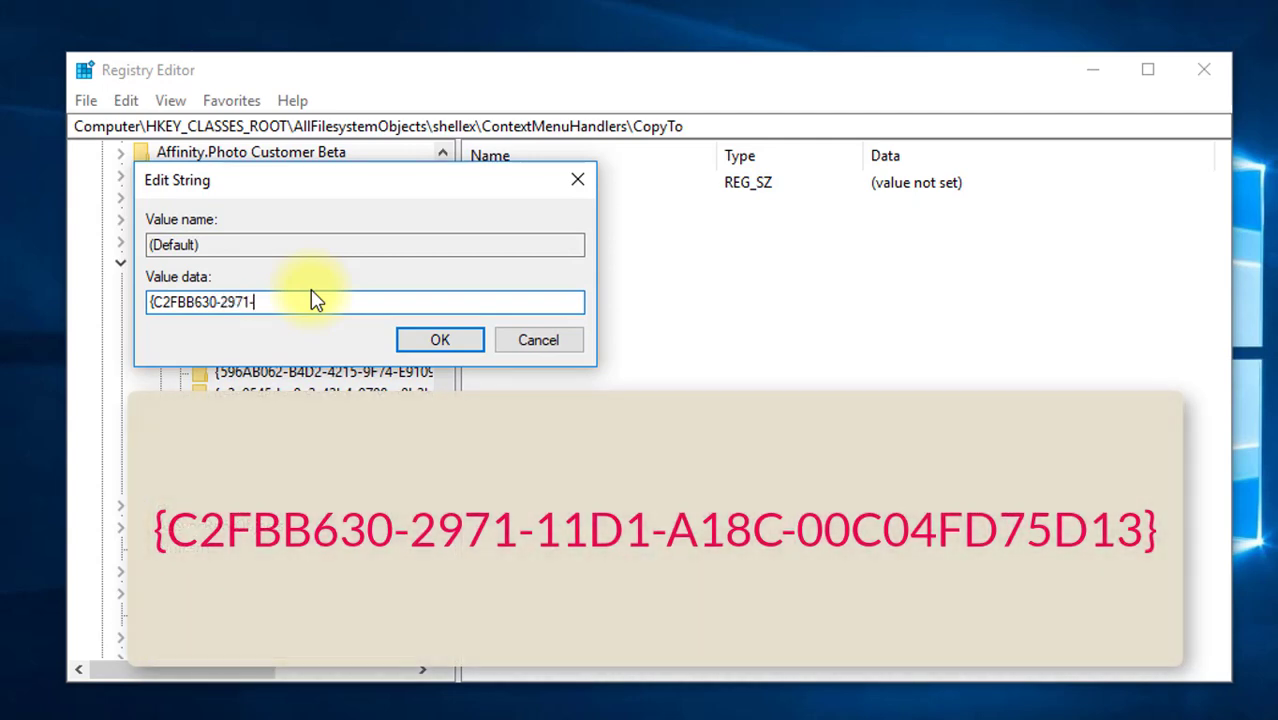
{"action": "type", "text": "11D1-A"}
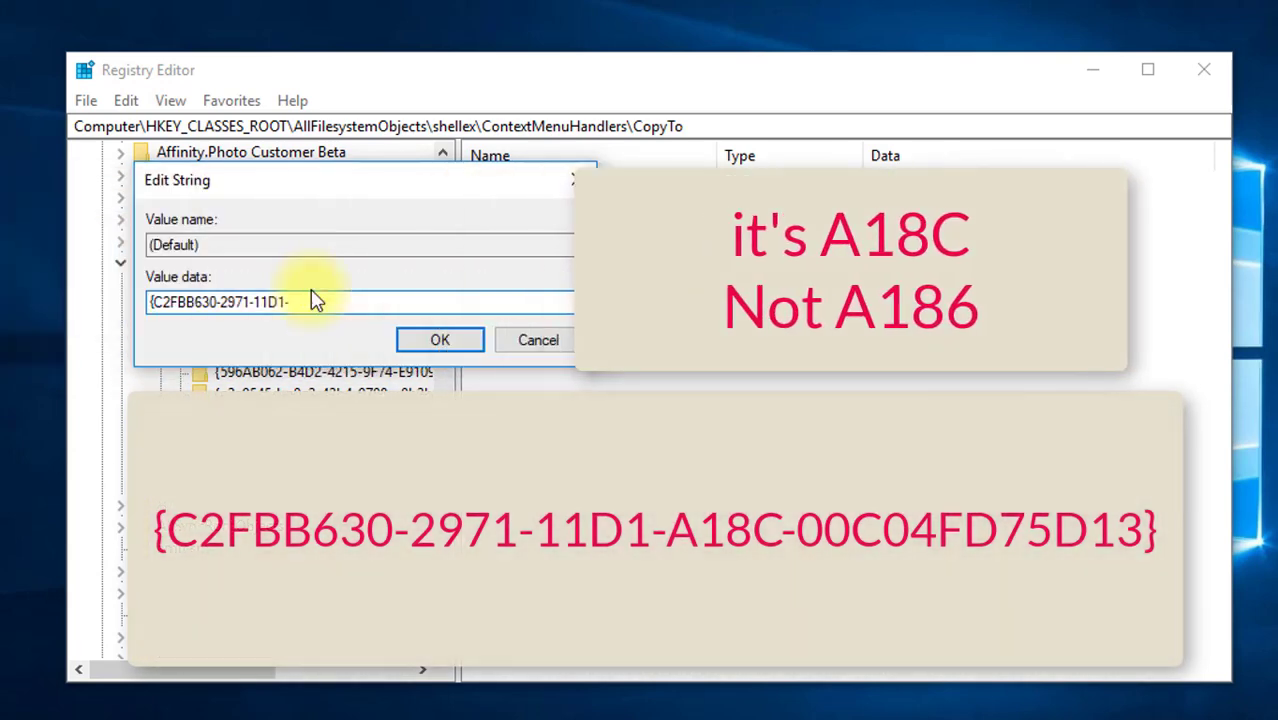
{"action": "type", "text": "18"}
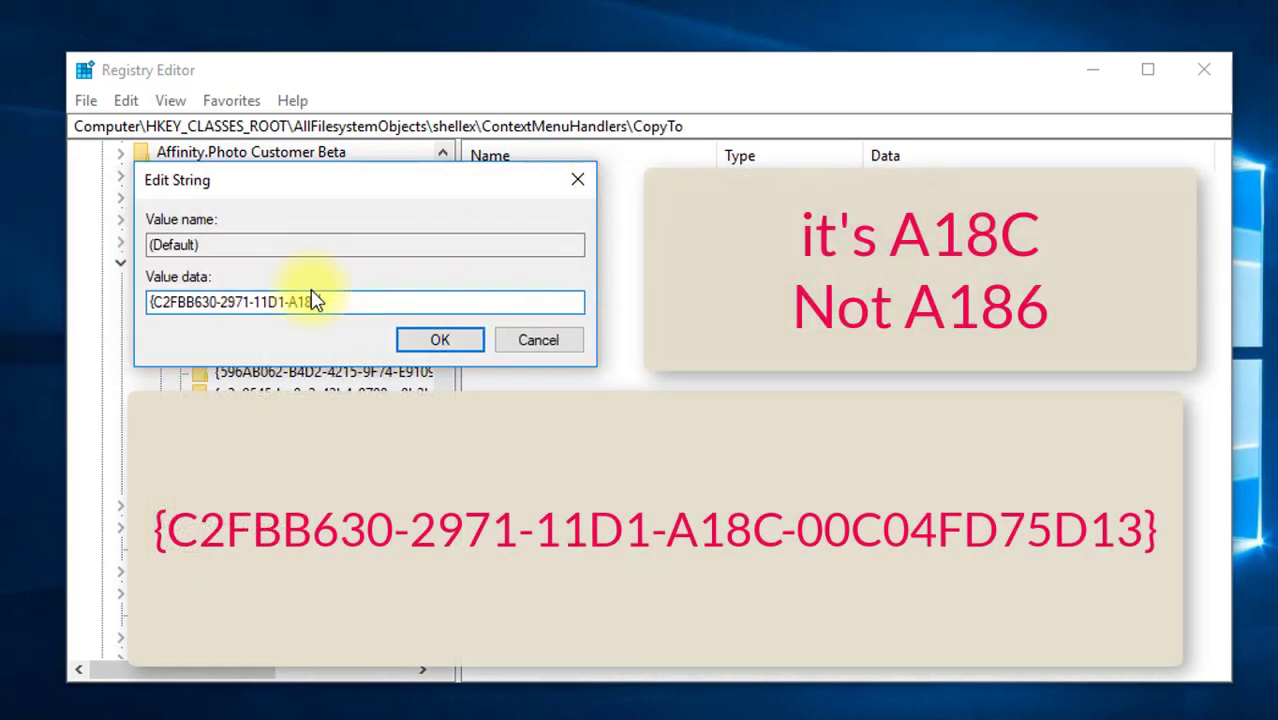
{"action": "type", "text": "C-00C04FD75"}
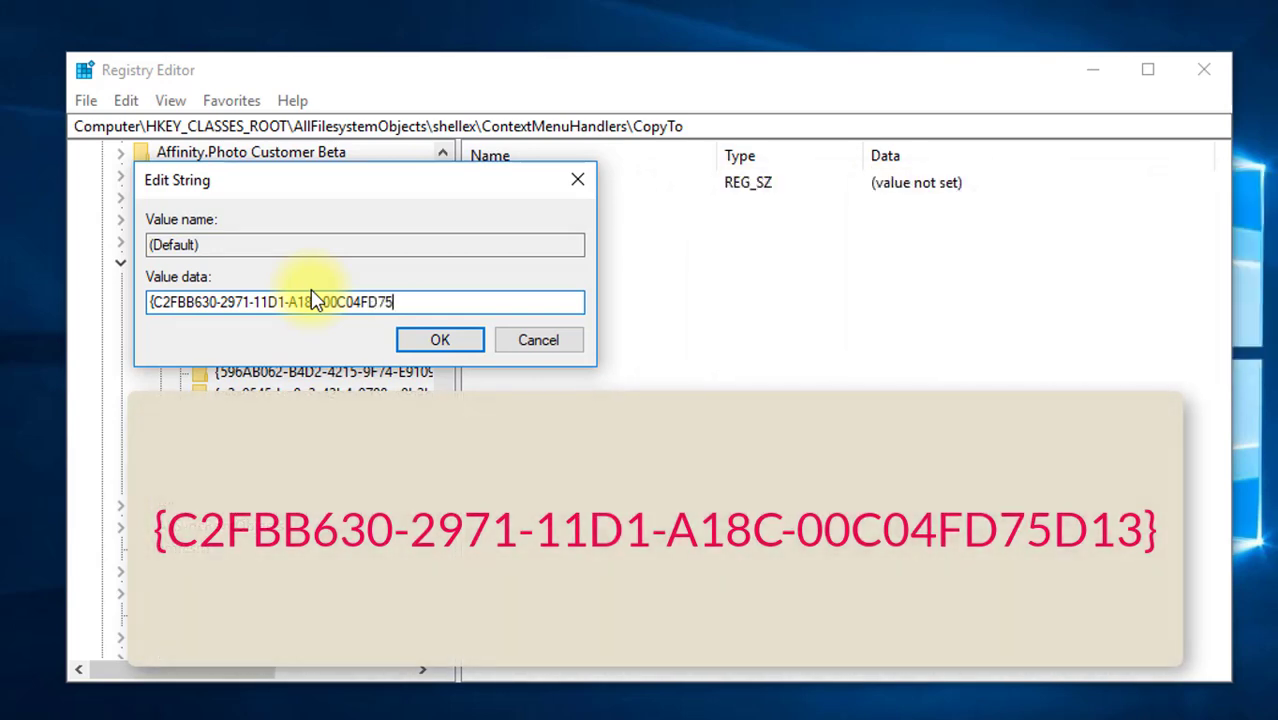
{"action": "type", "text": "D13}"}
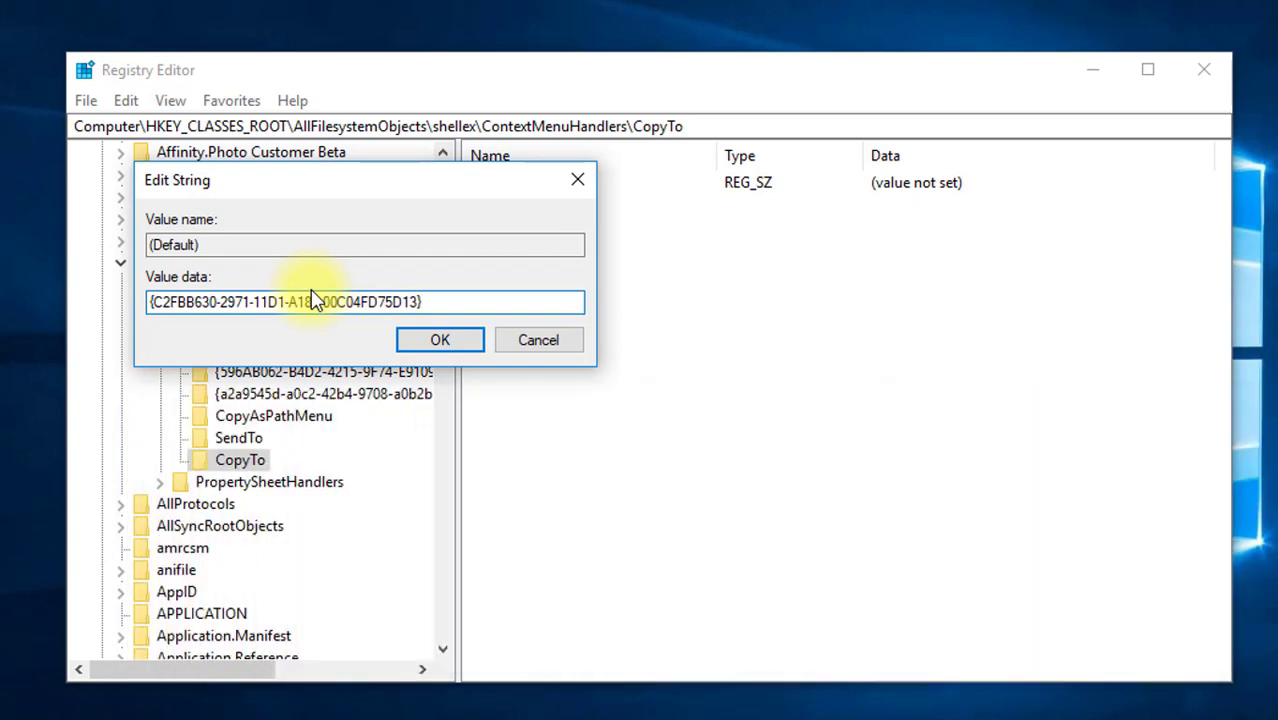
{"action": "left_click", "coordinate": [436, 340]}
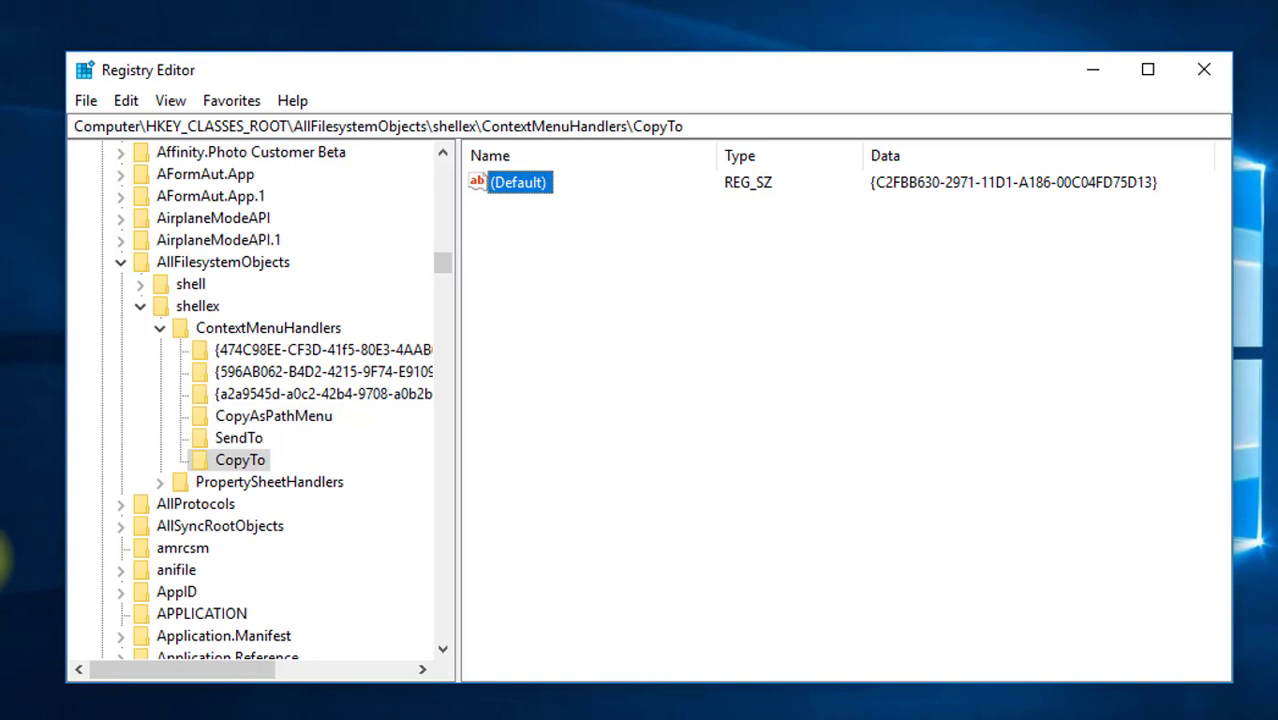
Create another new key named MoveTo under ContextMenuHandlers
{"action": "left_click", "coordinate": [227, 334]}
{"action": "right_click", "coordinate": [227, 328]}
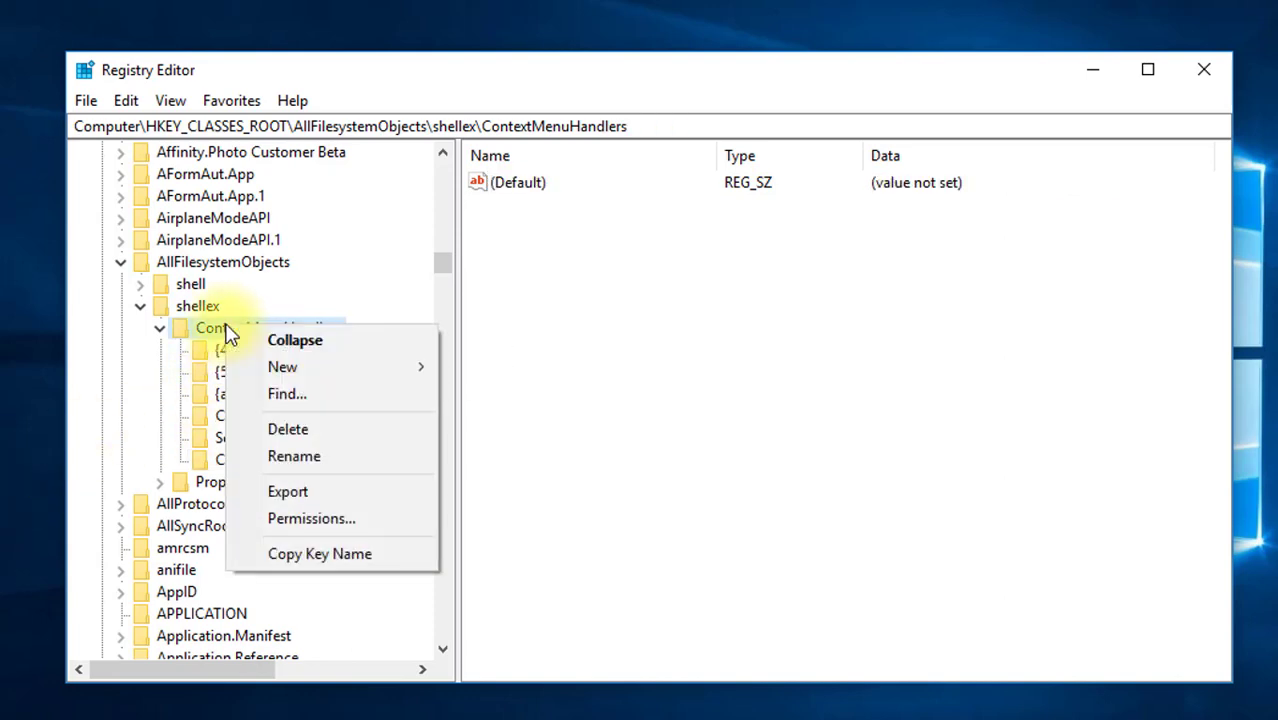
{"action": "mouse_move", "coordinate": [258, 368]}
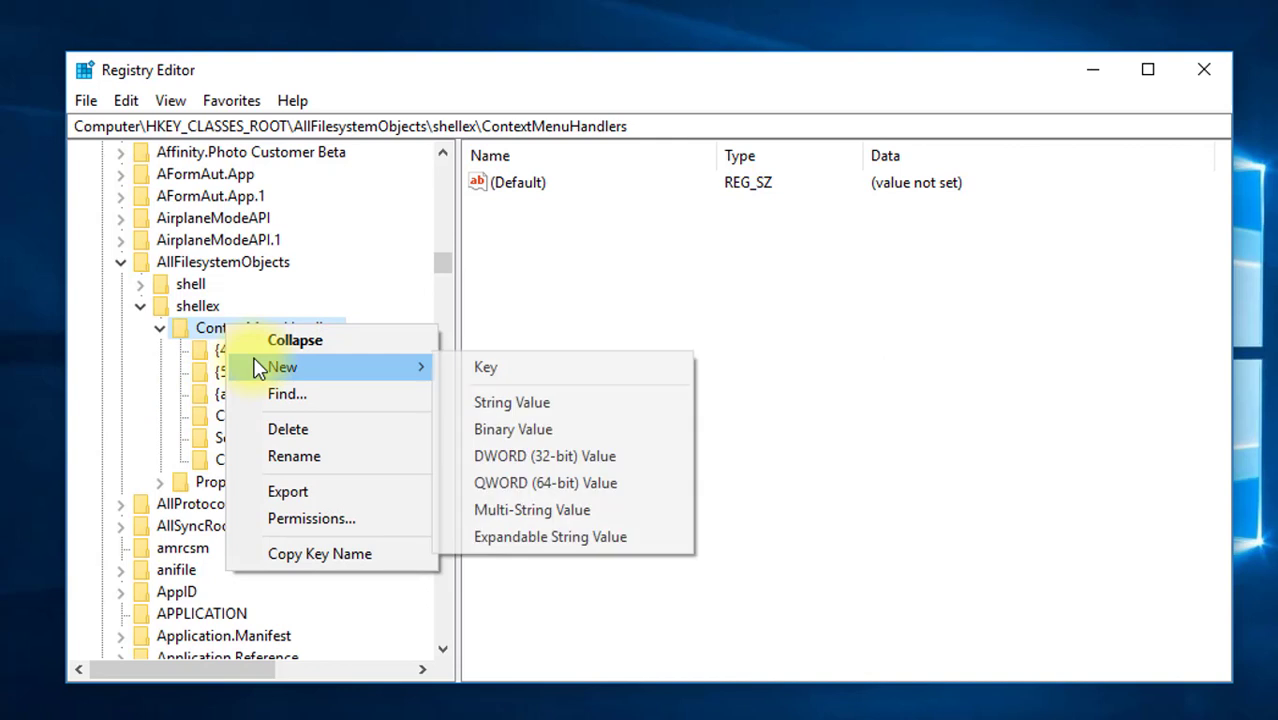
{"action": "left_click", "coordinate": [462, 367]}
{"action": "type", "text": "m"}
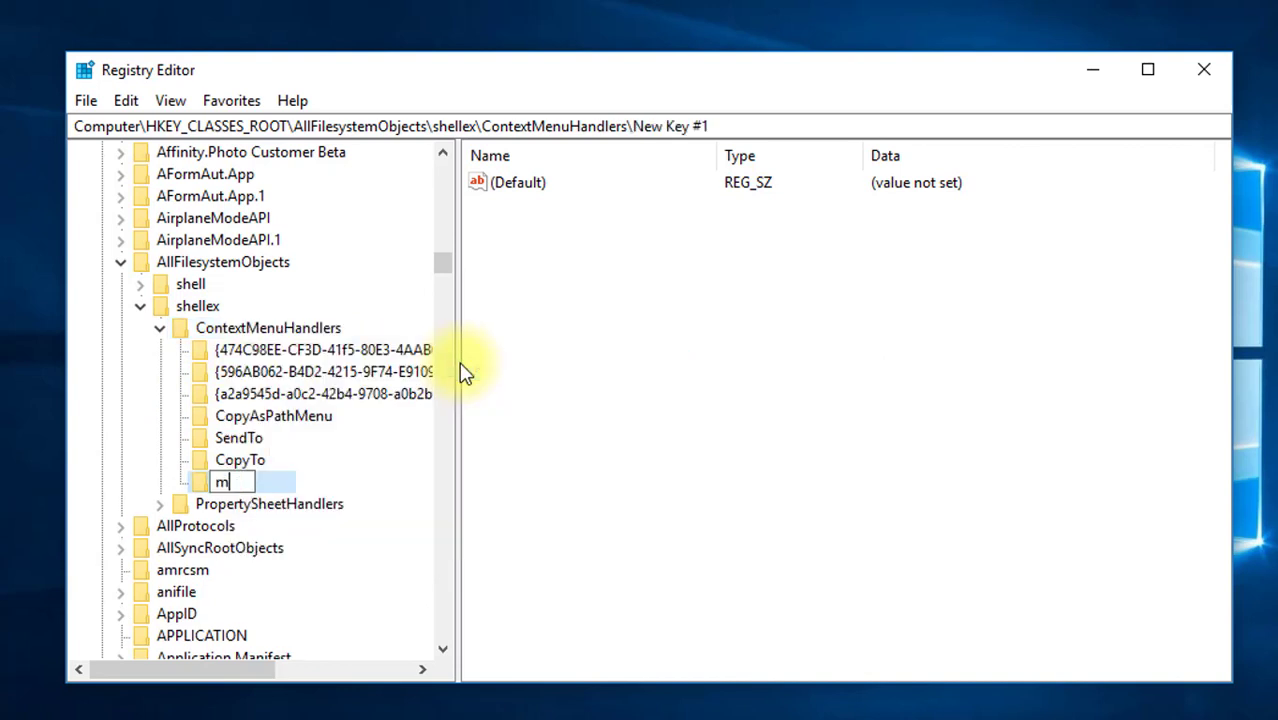
{"action": "key", "text": "BackSpace"}
{"action": "type", "text": "MoveTo"}
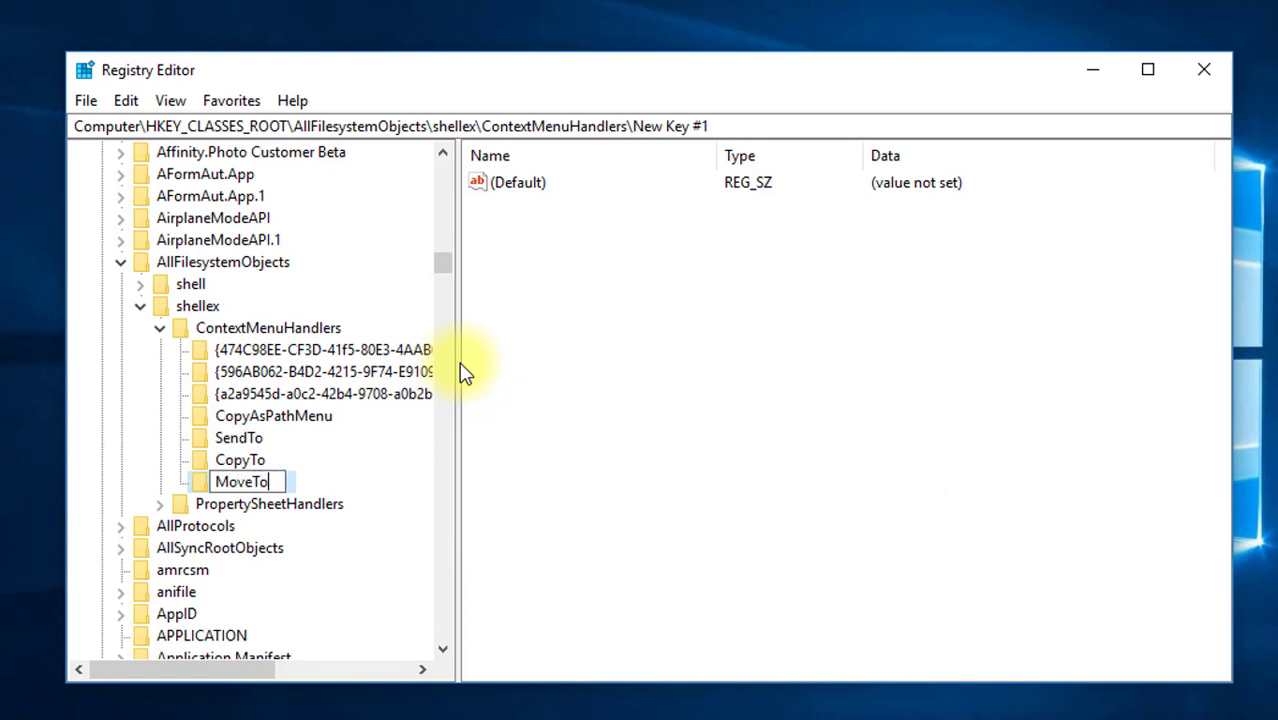
{"action": "key", "text": "Return"}
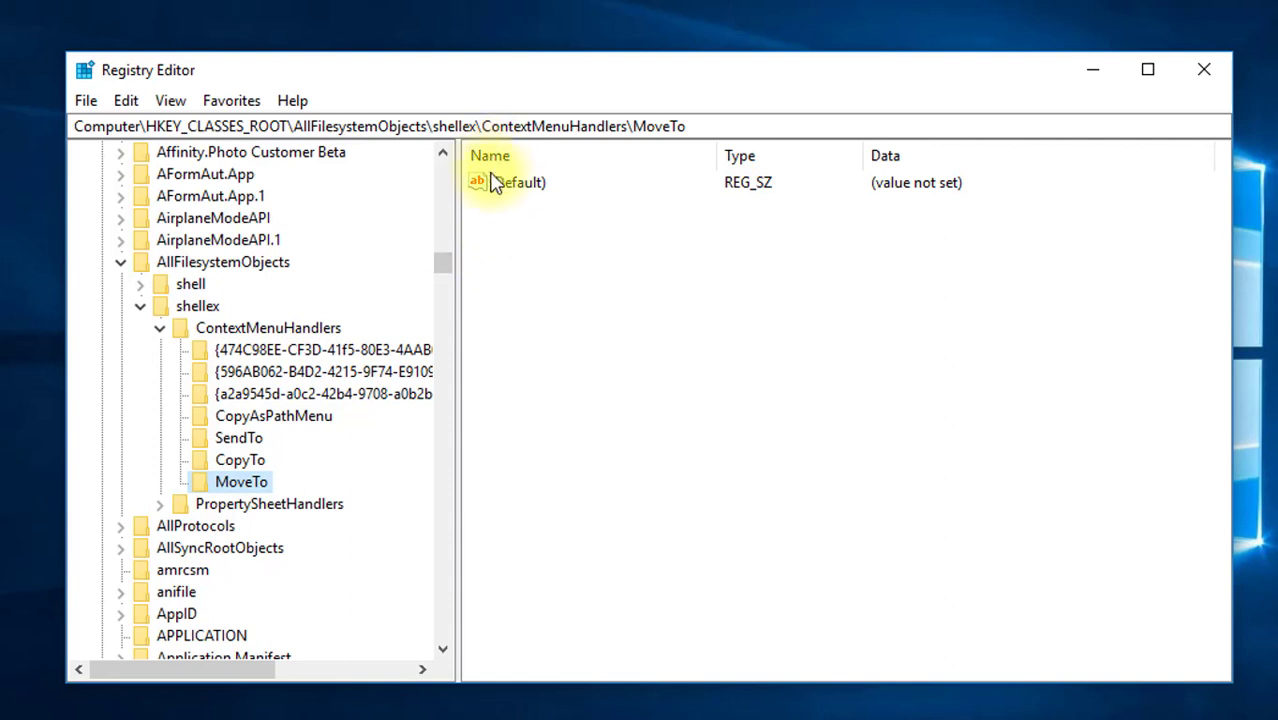
Set the MoveTo key's default value data to {C2FBB631-2971-11D1-A18C-00C04FD75D13}
{"action": "left_click", "coordinate": [525, 184]}
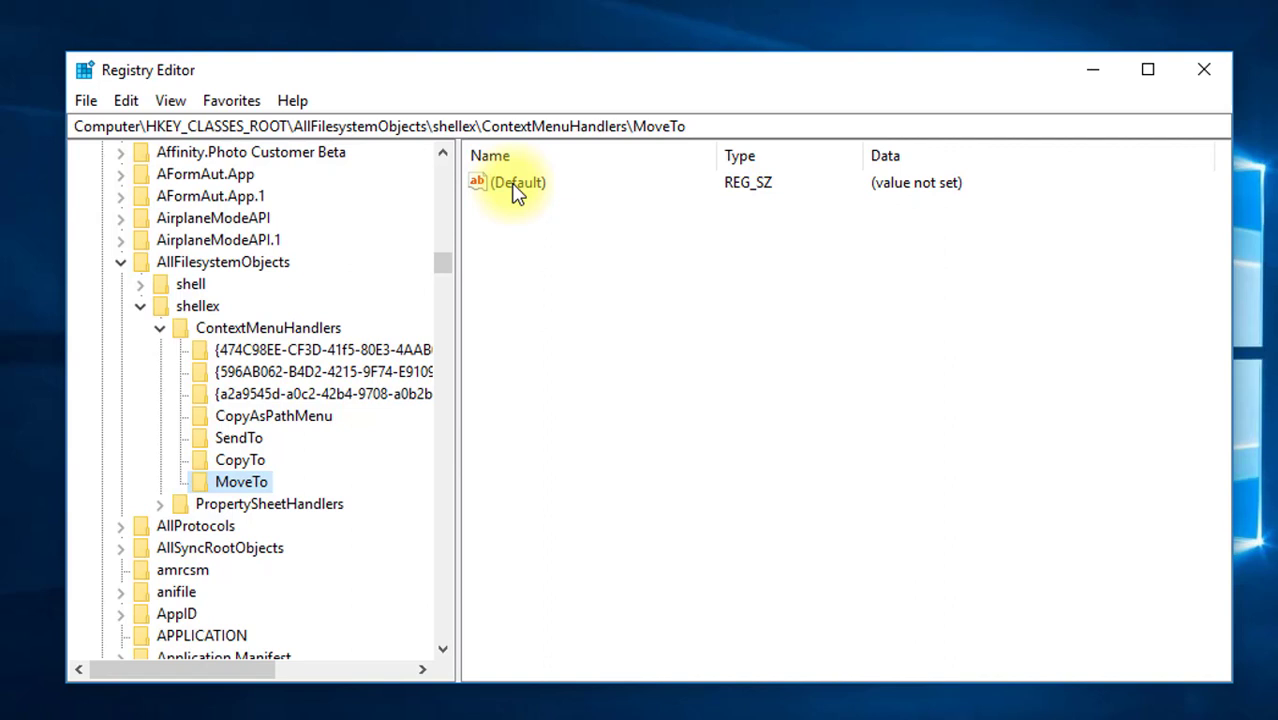
{"action": "double_click", "coordinate": [516, 188]}
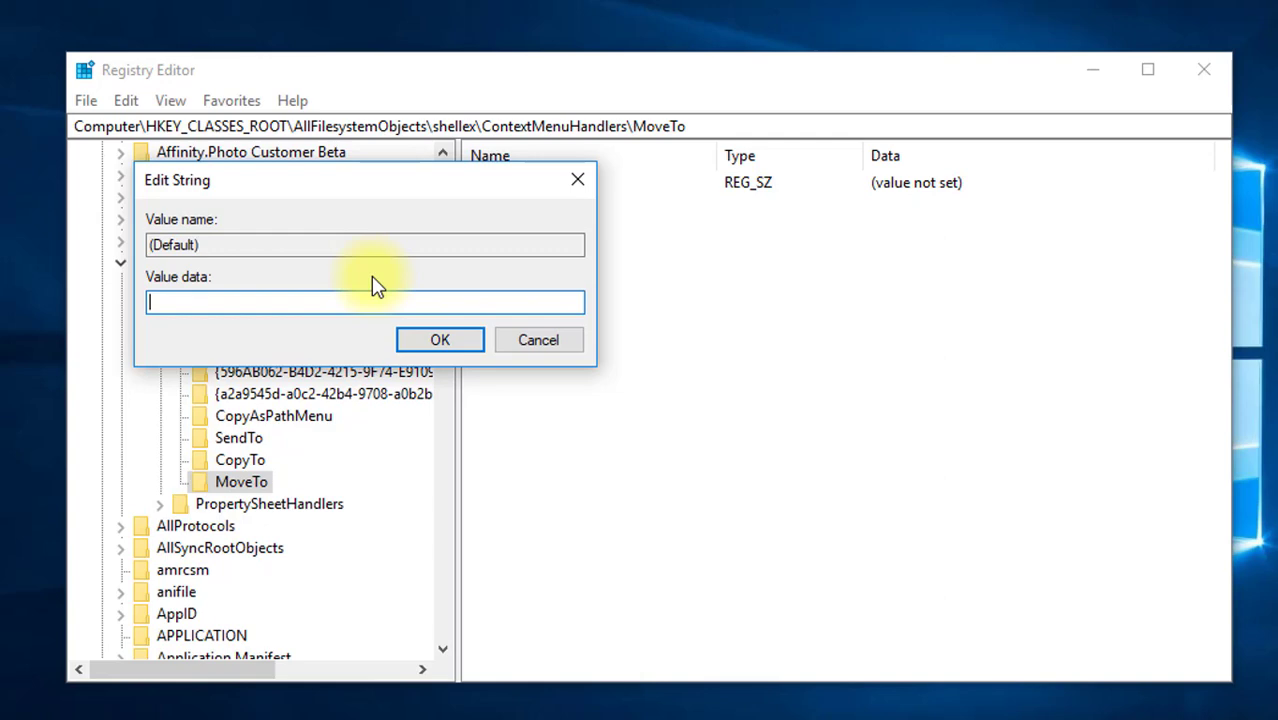
{"action": "type", "text": "{C2"}
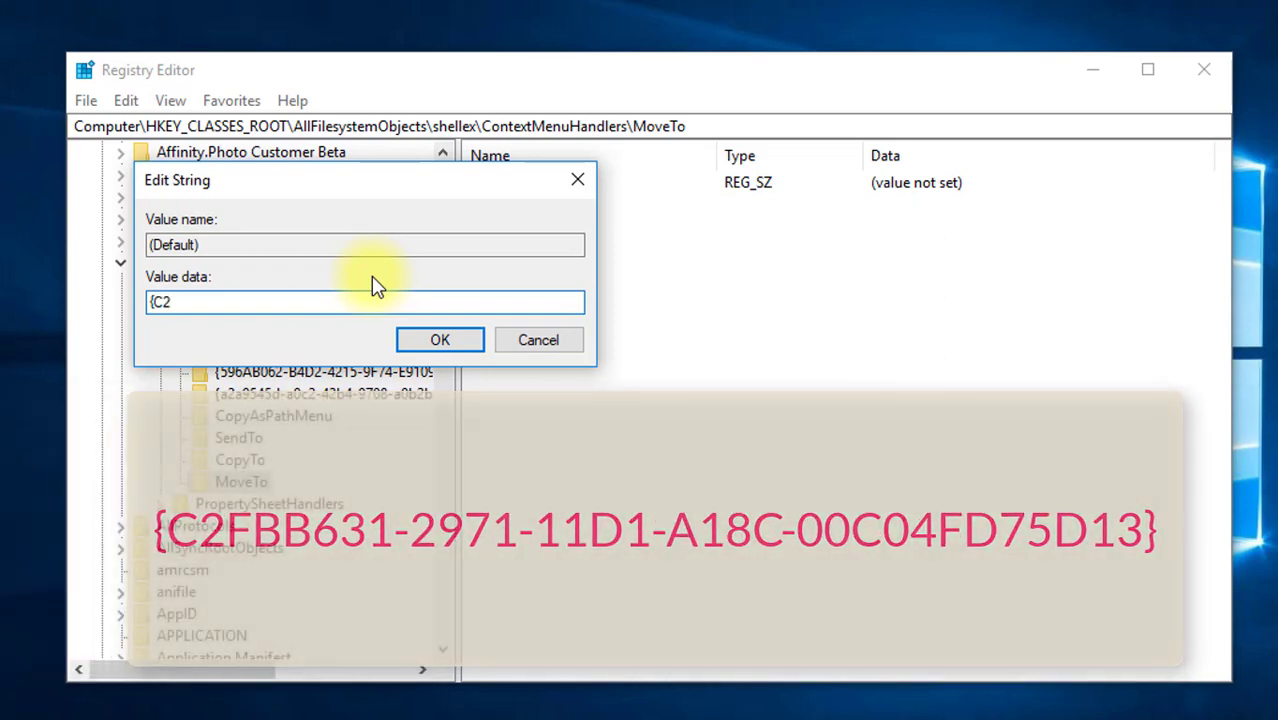
{"action": "type", "text": "FBB631-2971"}
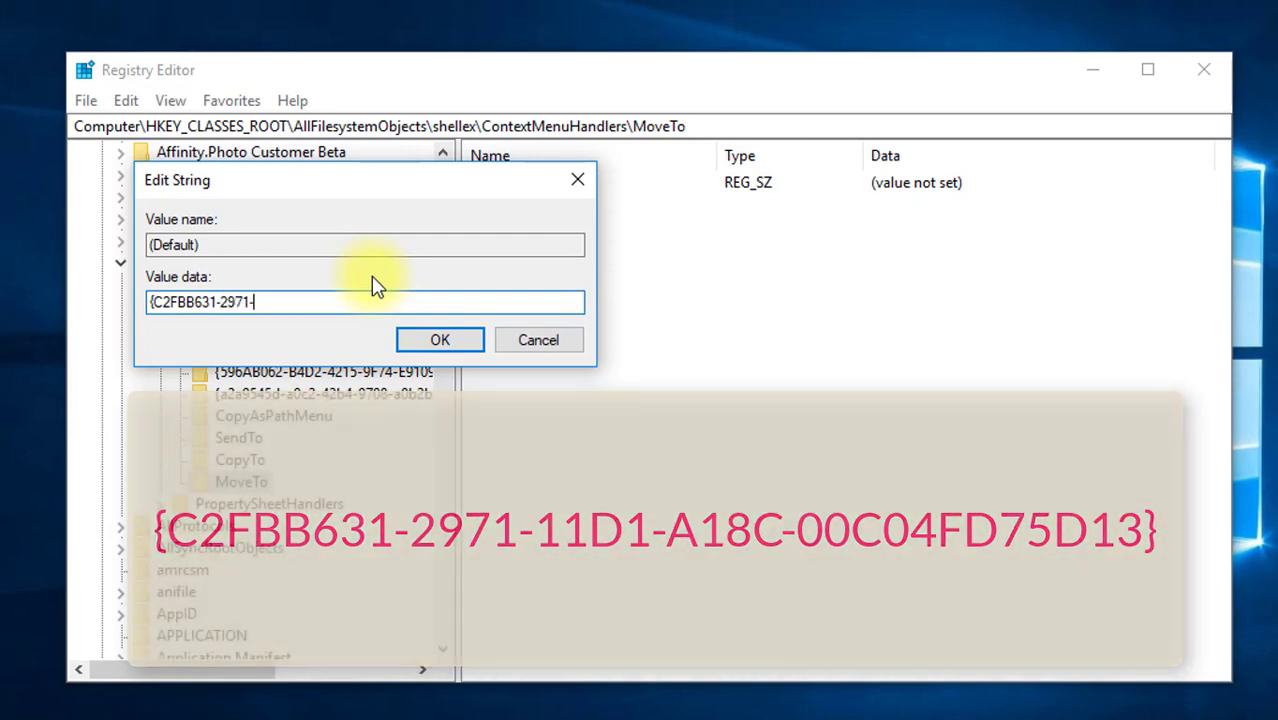
{"action": "type", "text": "-11D1-A18C-00C"}
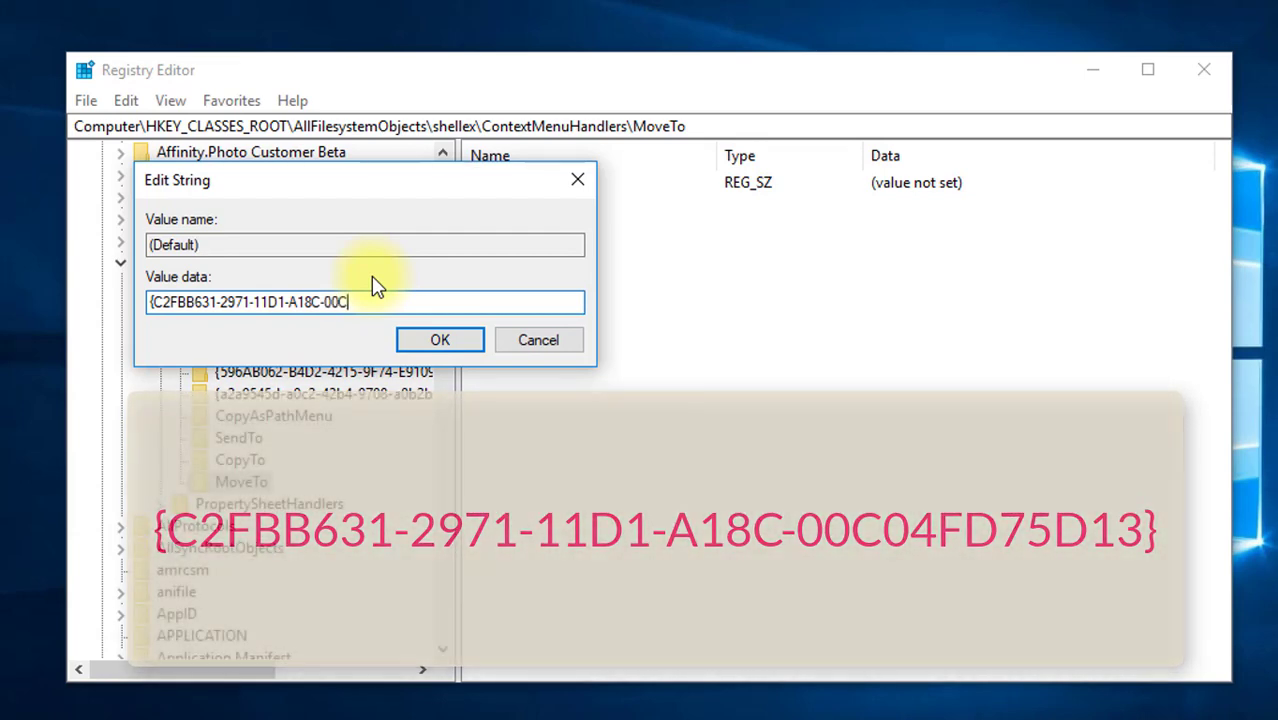
{"action": "type", "text": "04FD"}
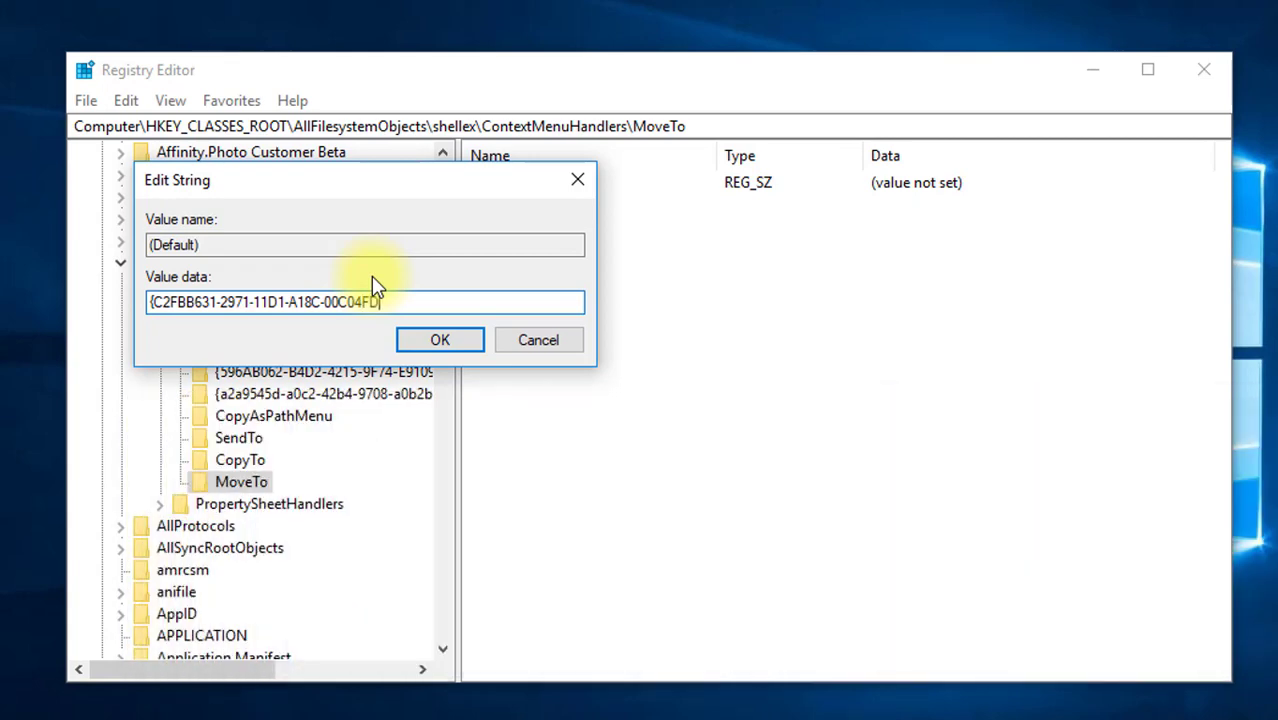
{"action": "type", "text": "75D13}"}
{"action": "key", "text": "Return"}
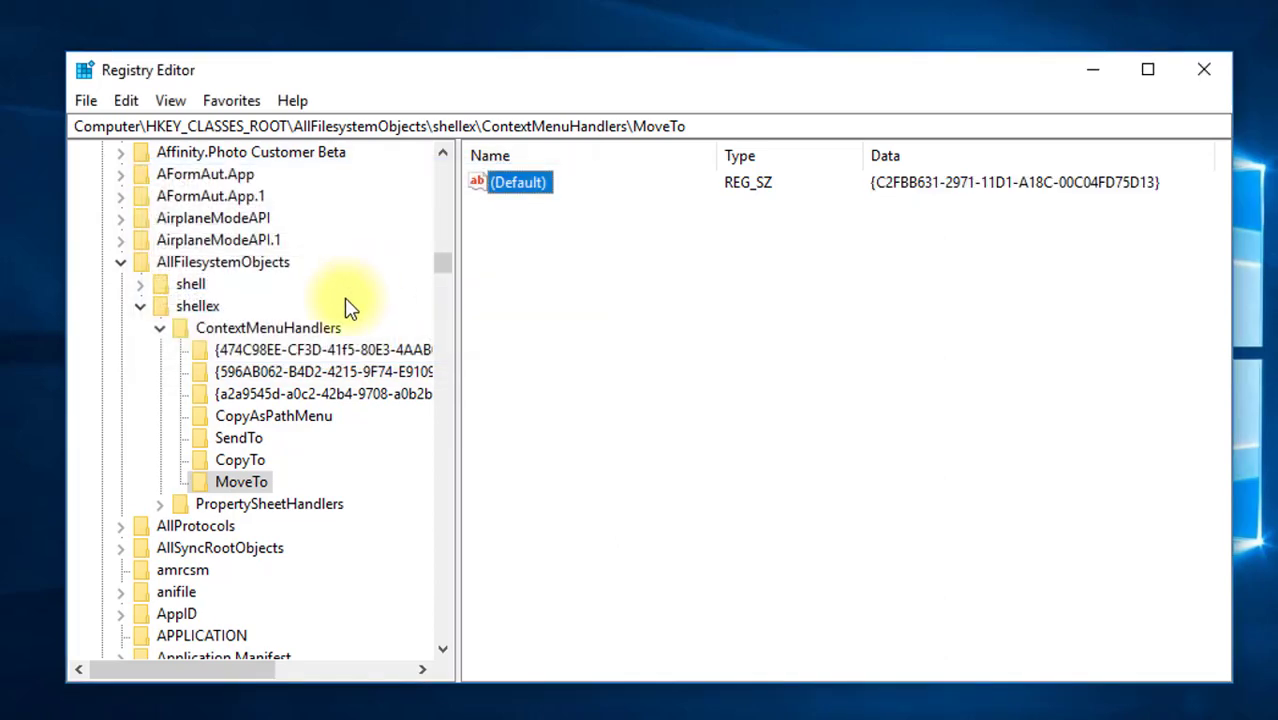
Correct the CopyTo key's default value data to {C2FBB630-2971-11D1-A18C-00C04FD75D13}
{"action": "left_click", "coordinate": [236, 463]}
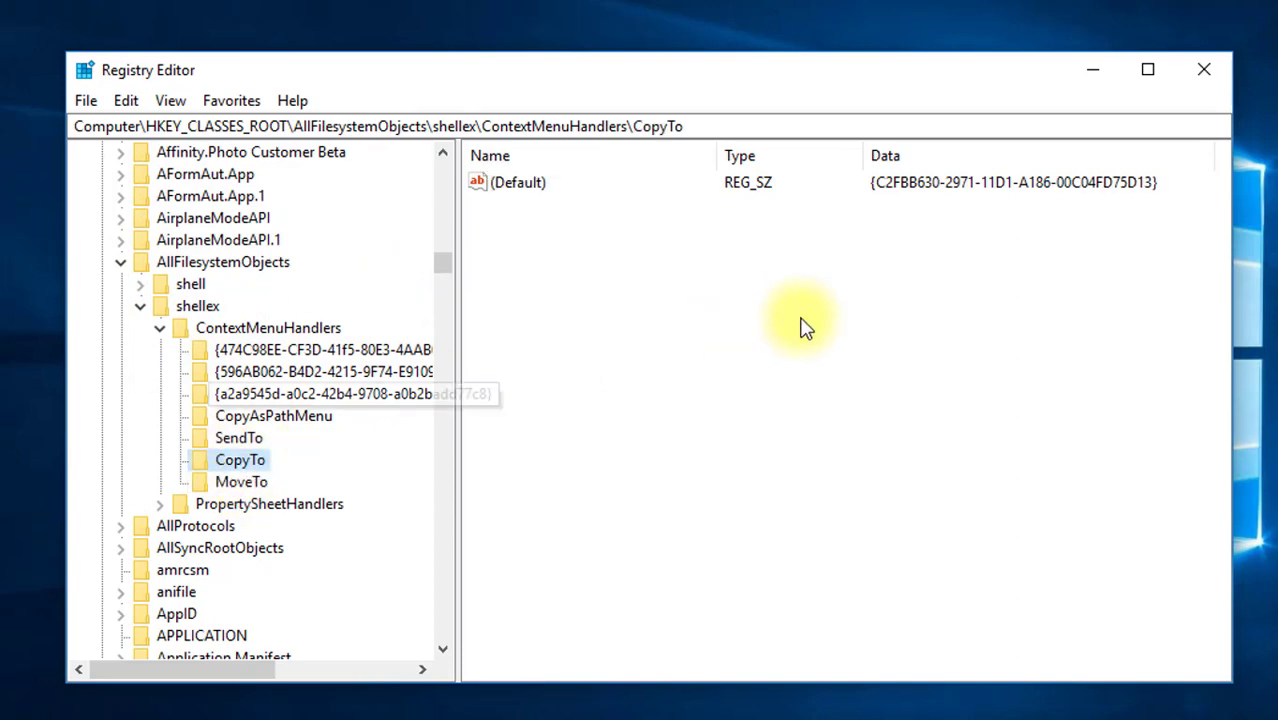
{"action": "left_click", "coordinate": [934, 193]}
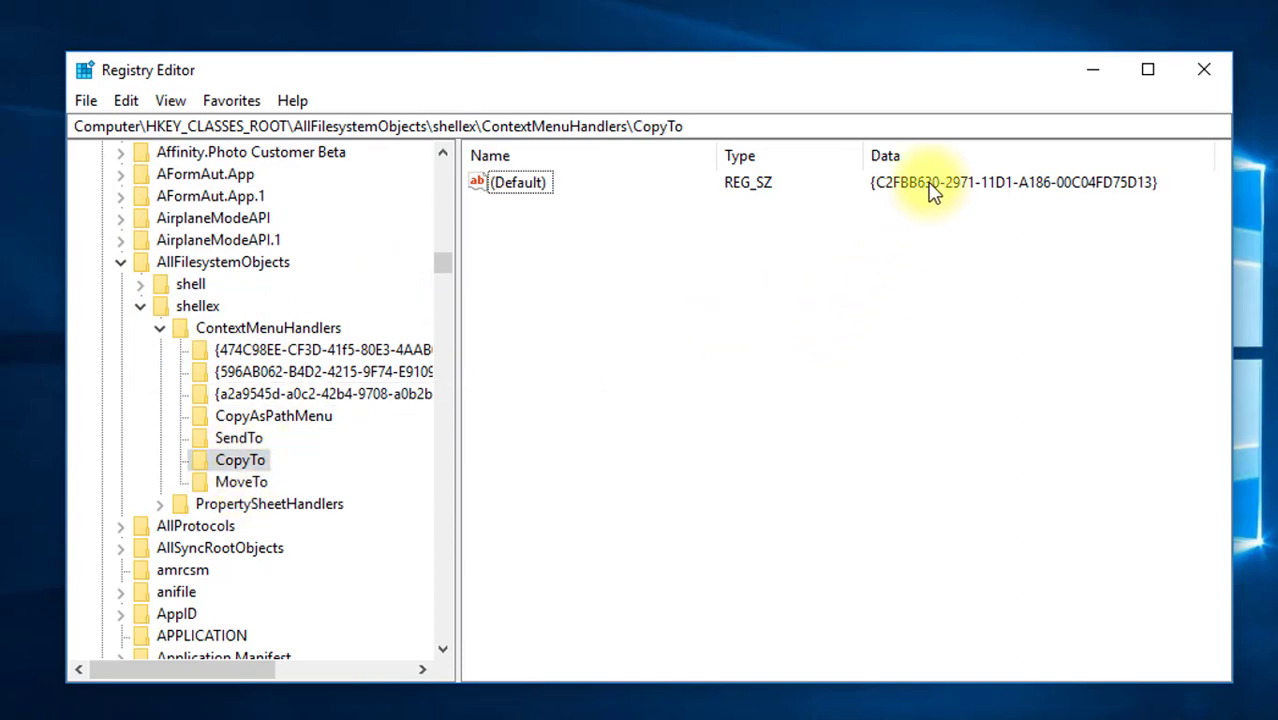
{"action": "double_click", "coordinate": [531, 186]}
{"action": "left_click", "coordinate": [320, 305]}
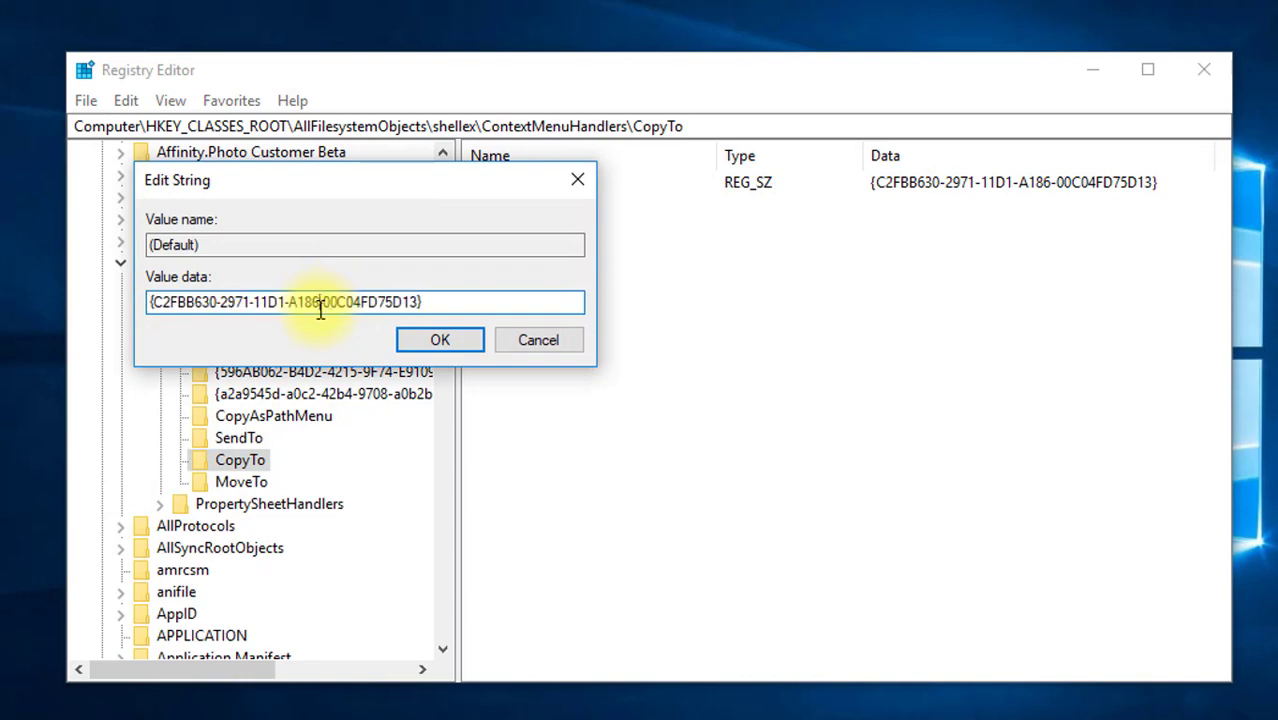
{"action": "key", "text": "BackSpace"}
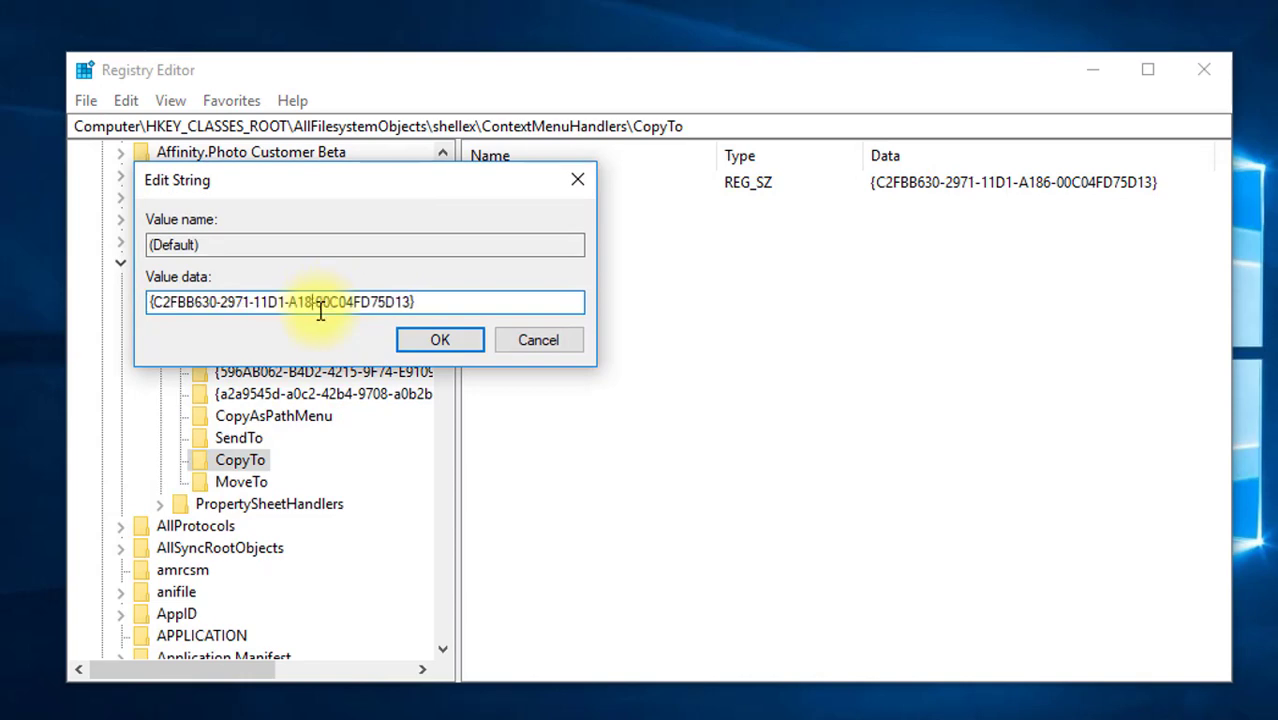
{"action": "type", "text": "C"}
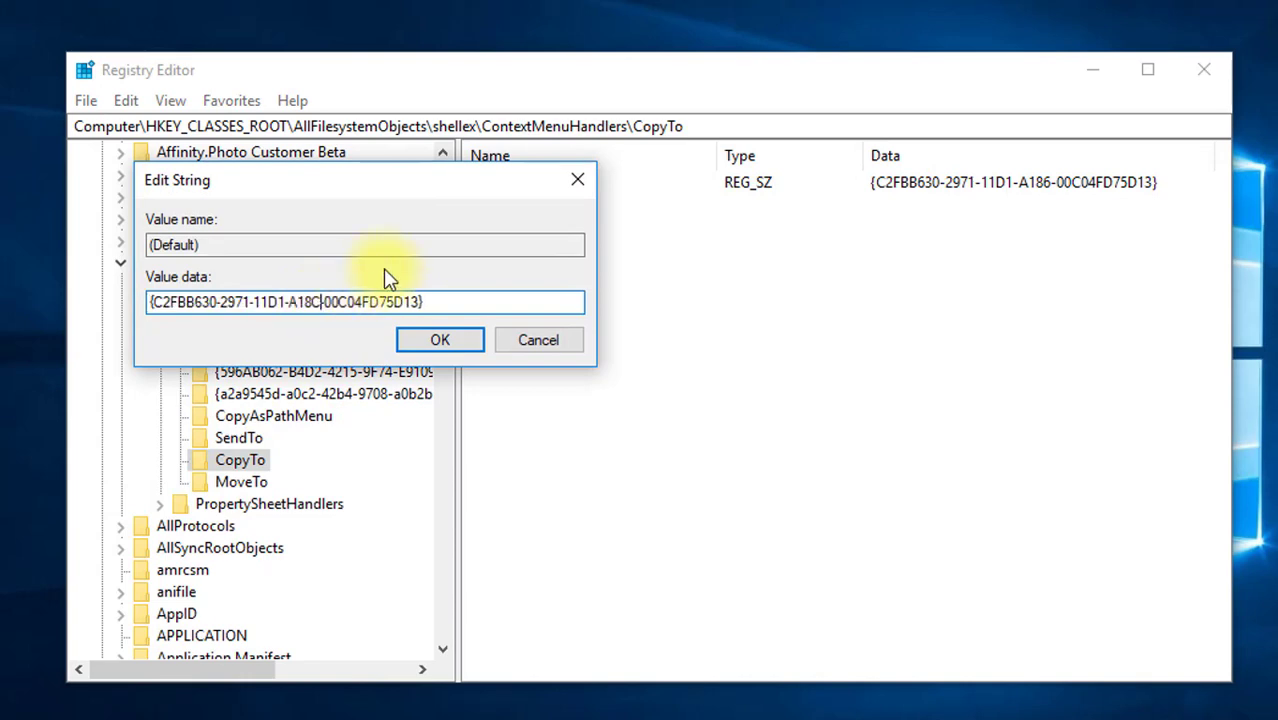
{"action": "left_click", "coordinate": [438, 340]}
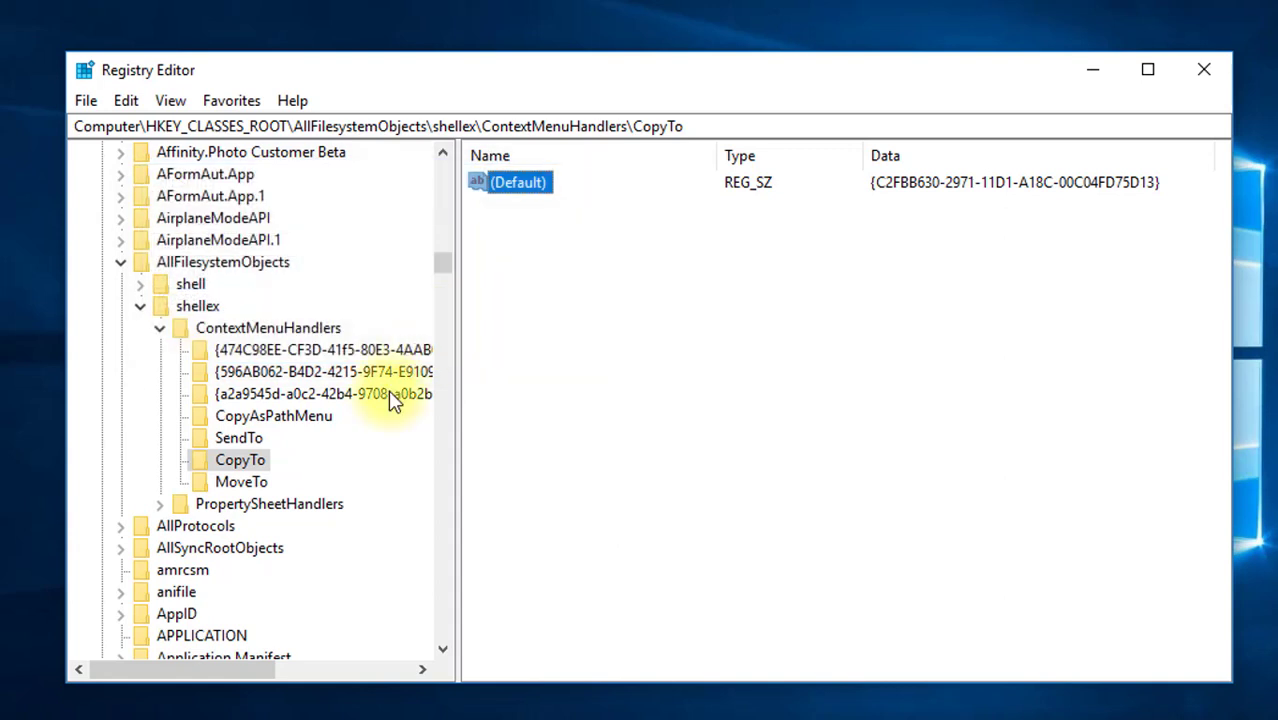
Compare the default value data of the MoveTo and CopyTo keys, and close Registry Editor
{"action": "left_click", "coordinate": [240, 480]}
{"action": "left_click", "coordinate": [243, 463]}
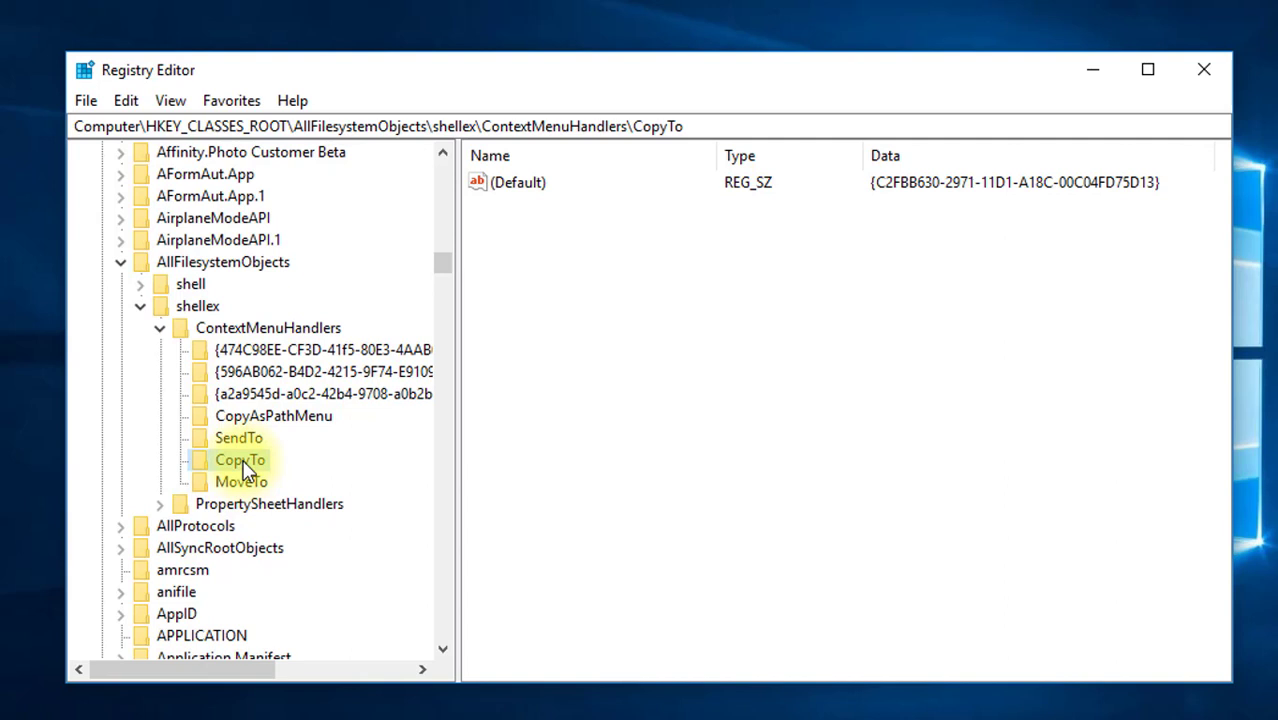
{"action": "left_click", "coordinate": [241, 481]}
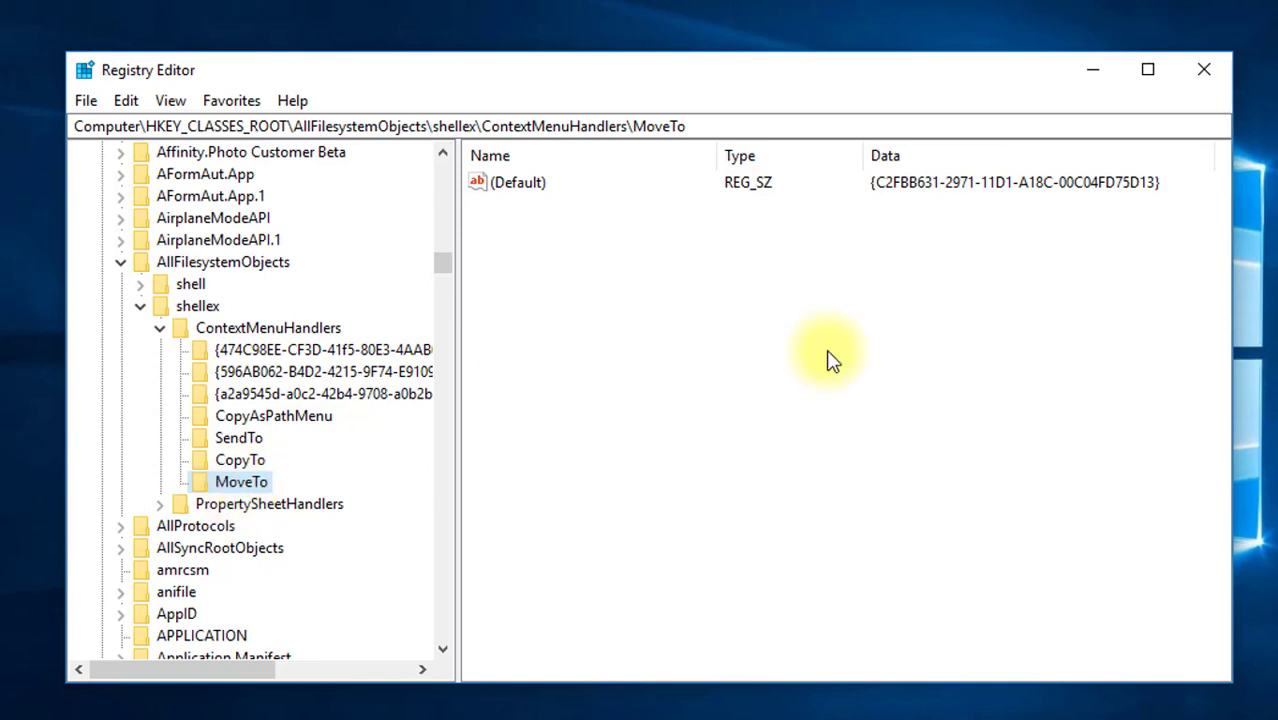
{"action": "left_click", "coordinate": [1204, 69]}
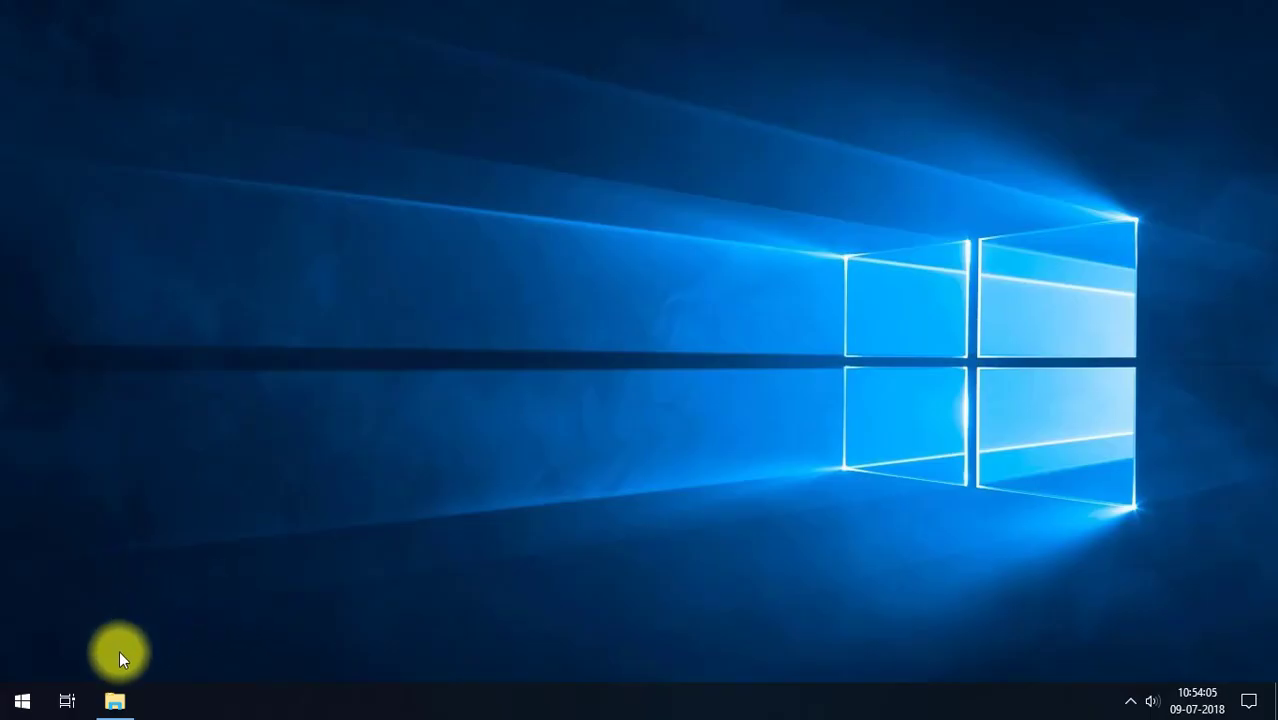
Switch to File Explorer's Downloads folder and start Copy To folder on the document Customer data sheet1 -Apr 18
{"action": "left_click", "coordinate": [115, 701]}
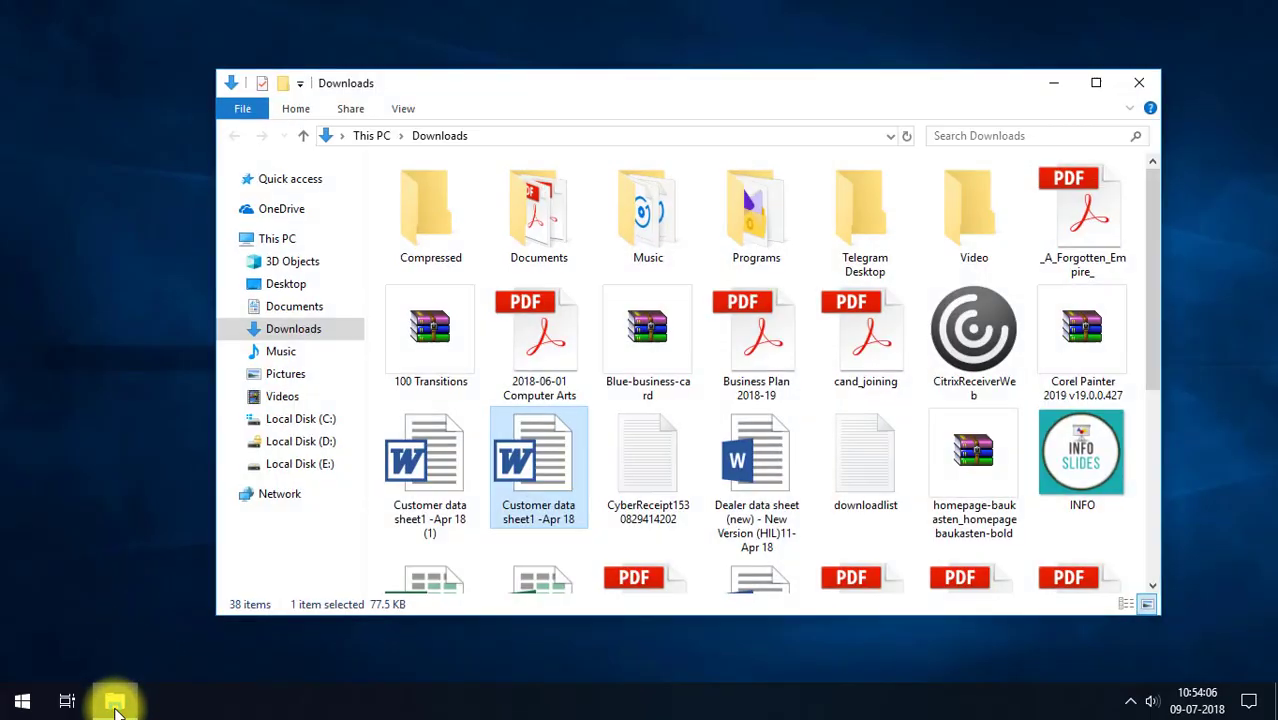
{"action": "right_click", "coordinate": [536, 476]}
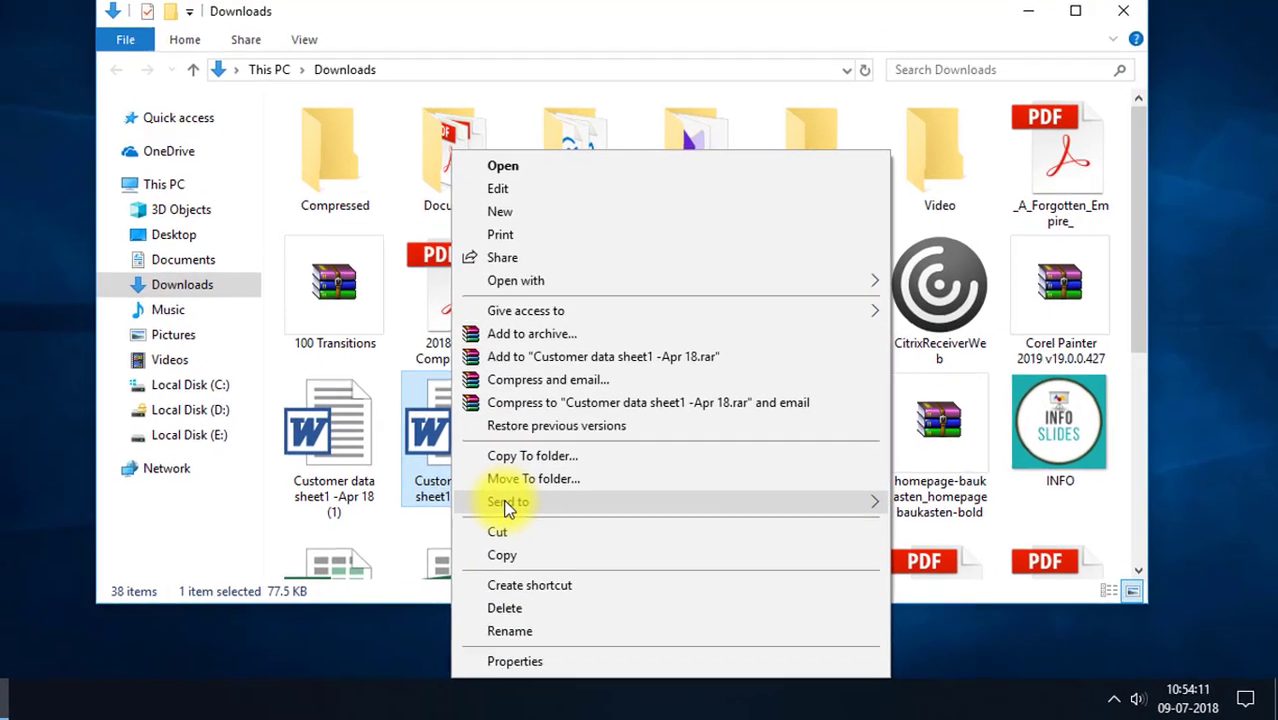
{"action": "mouse_move", "coordinate": [580, 520]}
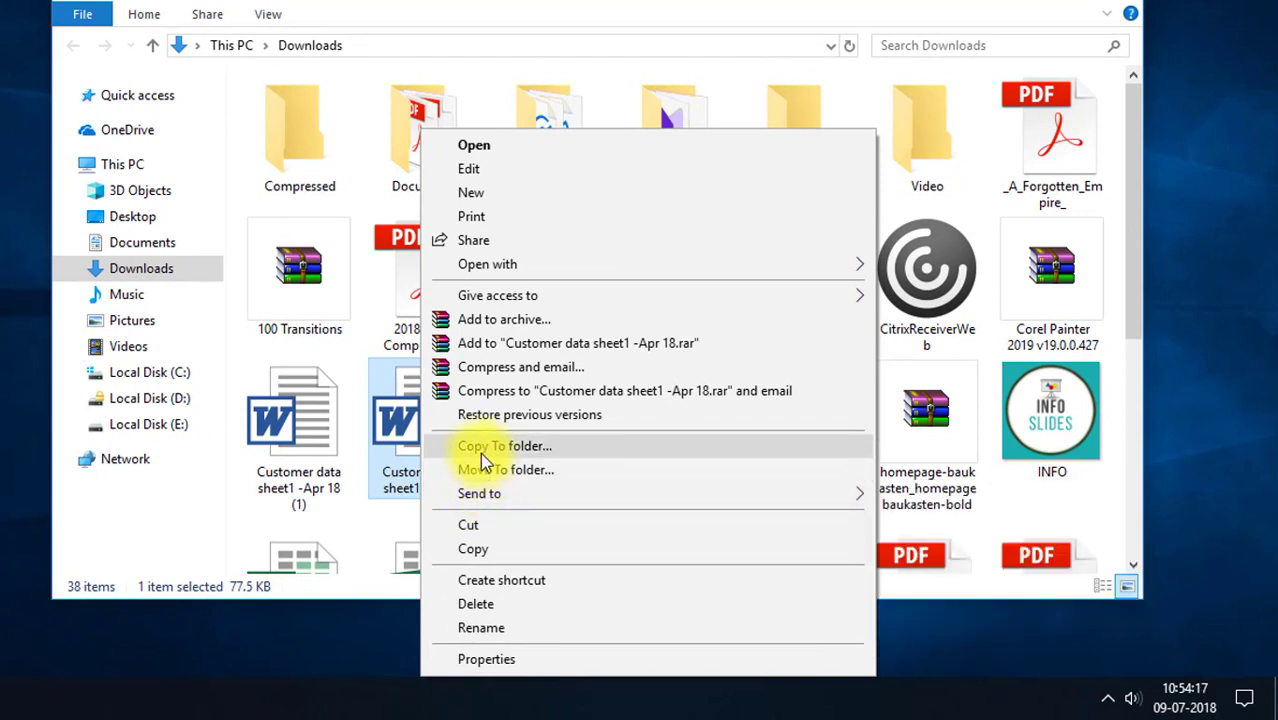
{"action": "left_click", "coordinate": [481, 450]}
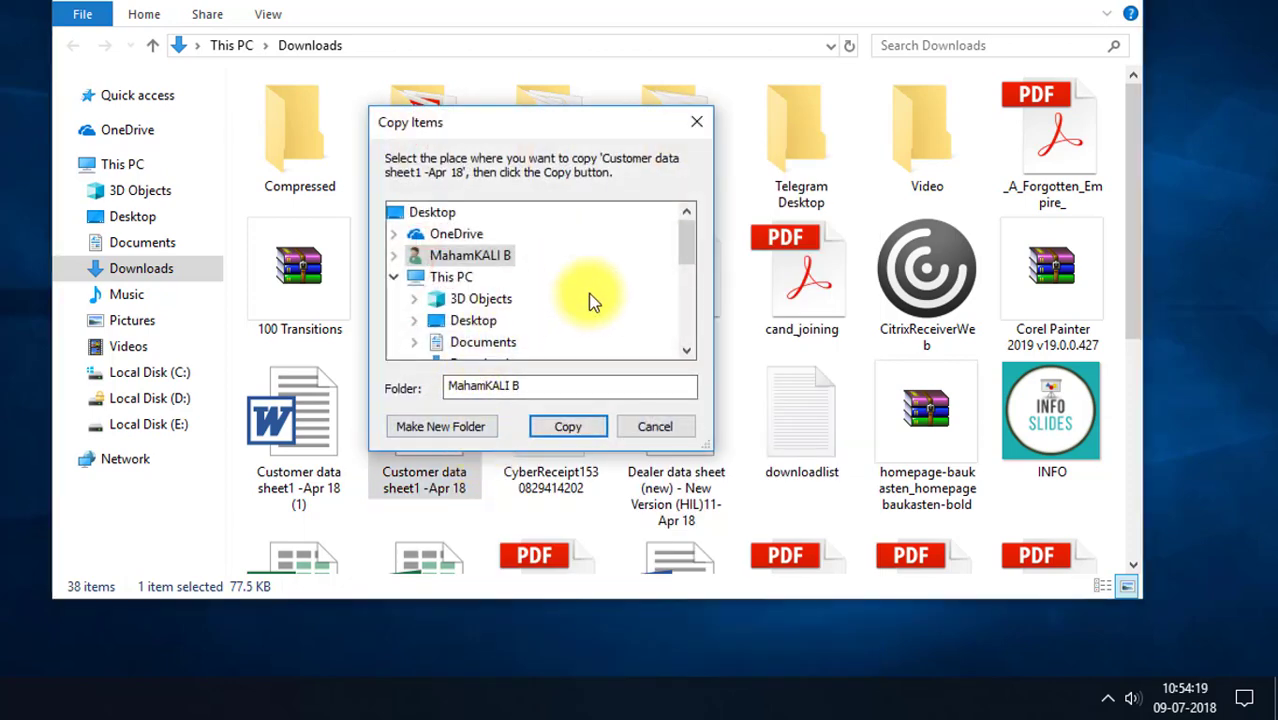
Browse the available copy destinations, select the Desktop folder under This PC, and cancel the copy
{"action": "scroll", "coordinate": [590, 300], "scroll_direction": "down", "scroll_amount": 4}
{"action": "scroll", "coordinate": [590, 300], "scroll_direction": "up", "scroll_amount": 5}
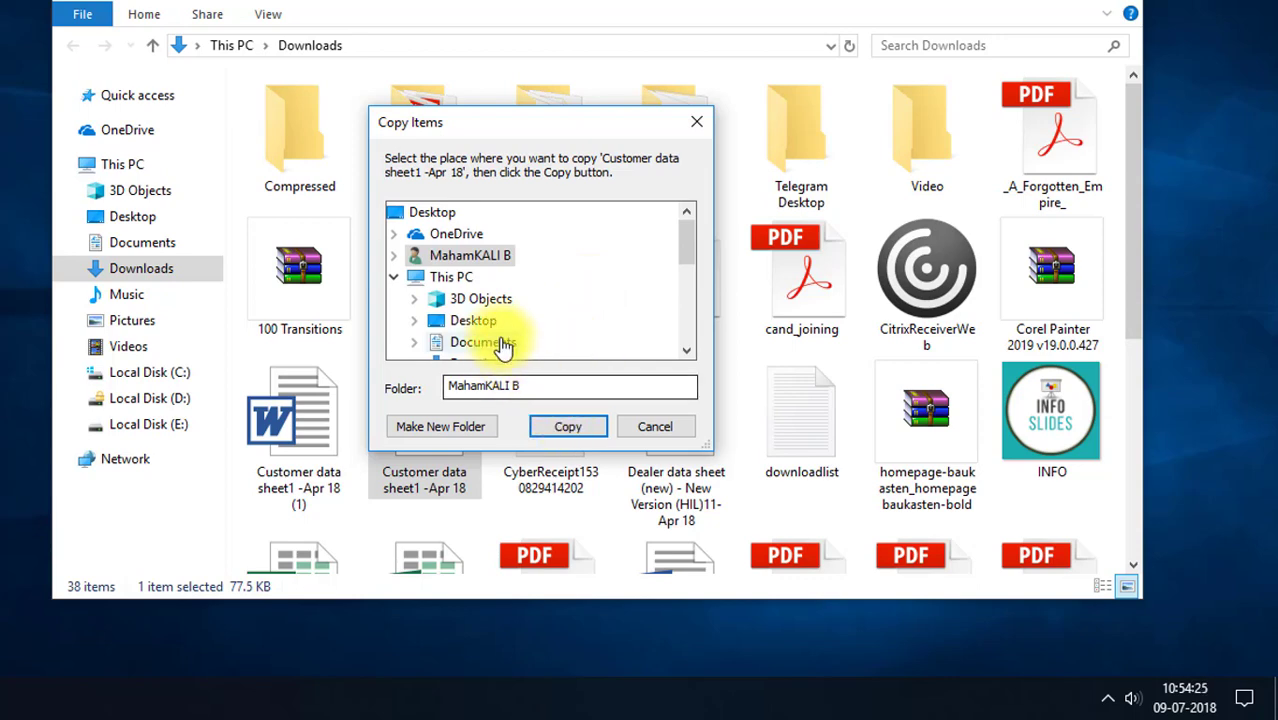
{"action": "left_click", "coordinate": [473, 321]}
{"action": "scroll", "coordinate": [519, 289], "scroll_direction": "down", "scroll_amount": 6}
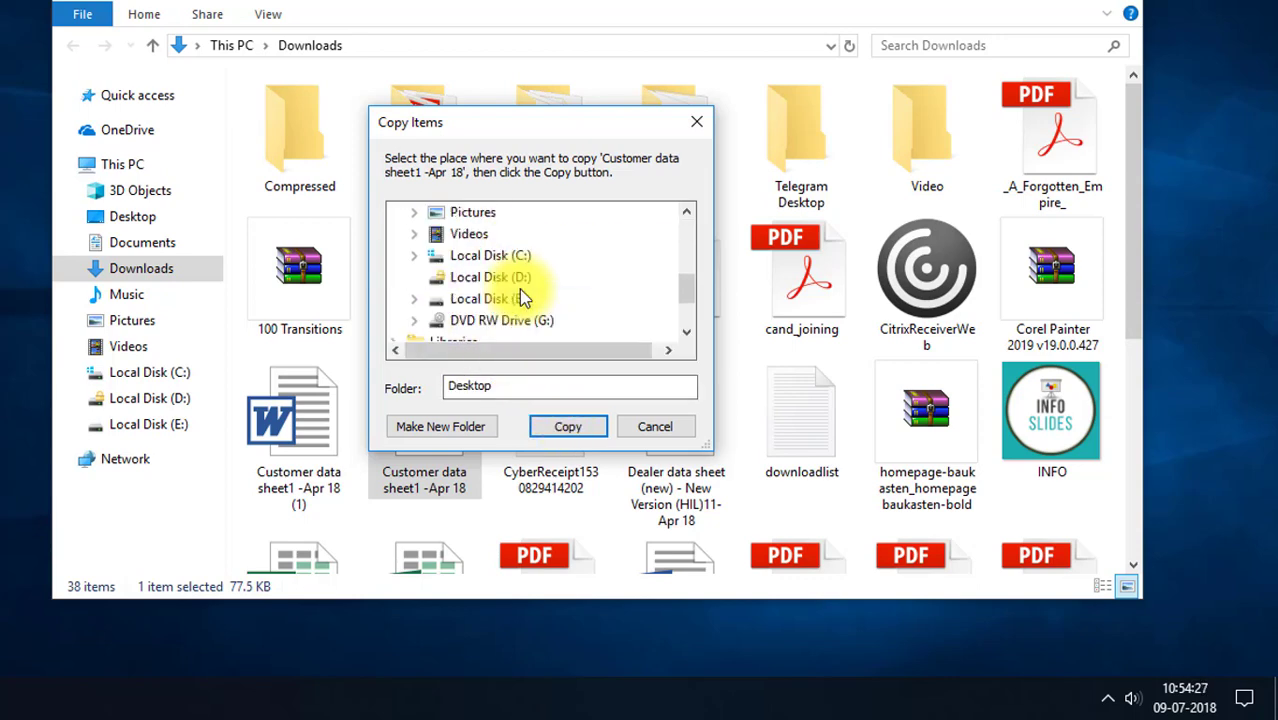
{"action": "scroll", "coordinate": [505, 280], "scroll_direction": "down", "scroll_amount": 1}
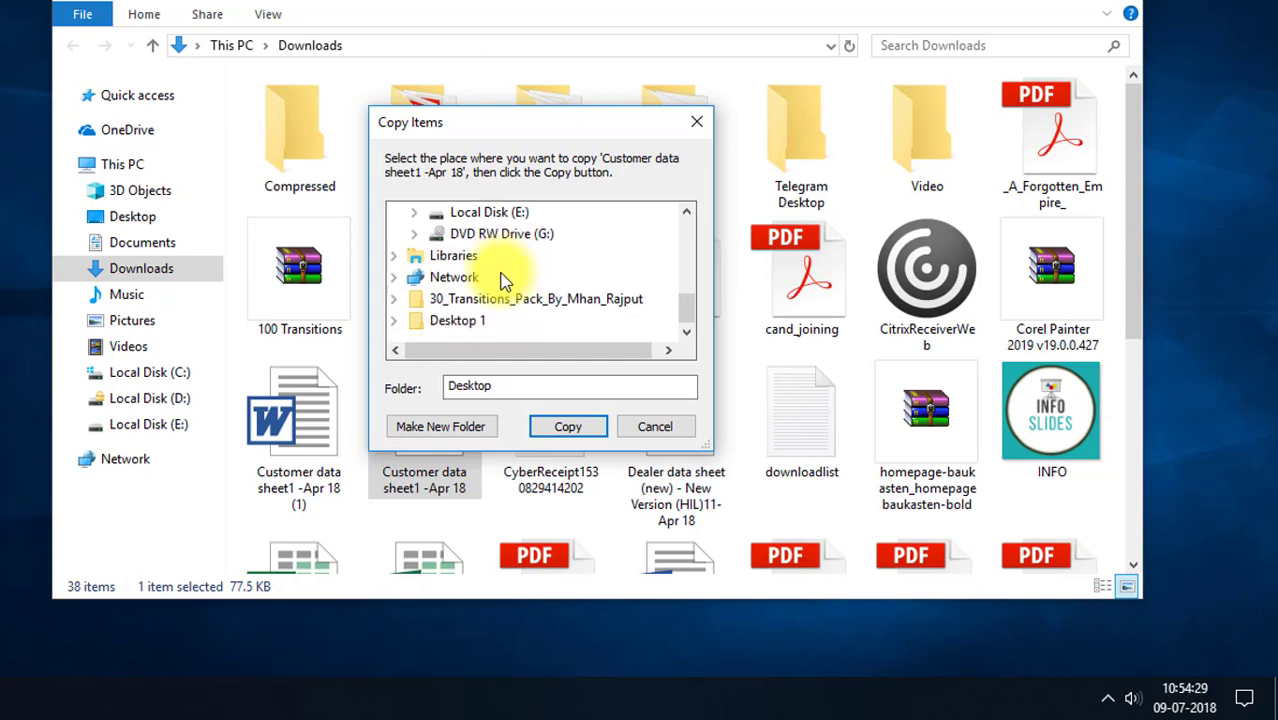
{"action": "left_click", "coordinate": [557, 432]}
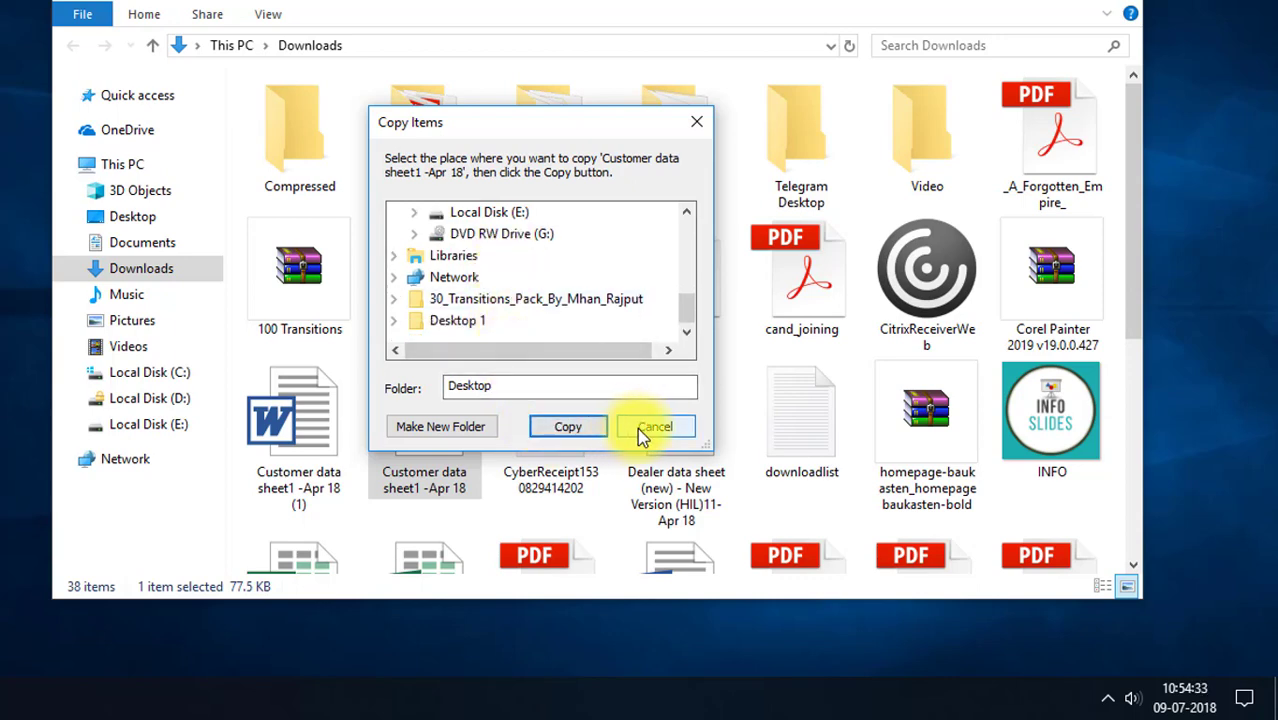
{"action": "scroll", "coordinate": [528, 283], "scroll_direction": "up", "scroll_amount": 1}
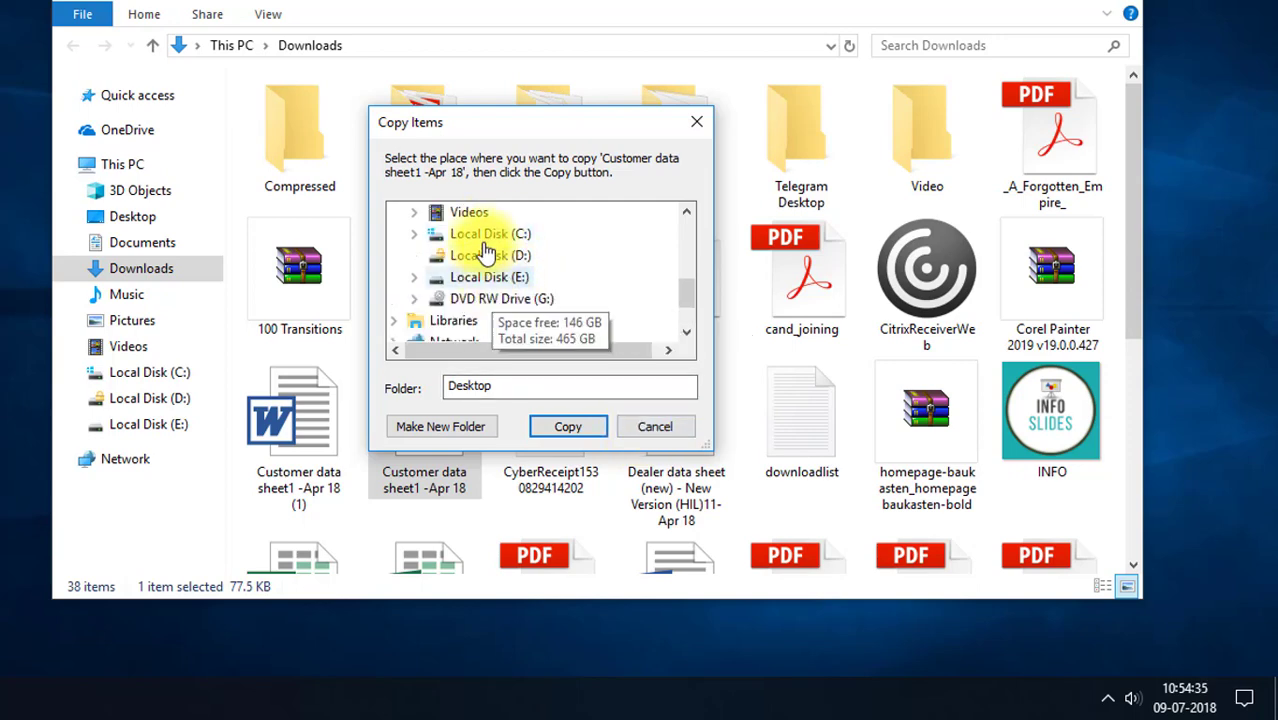
{"action": "left_click", "coordinate": [642, 424]}
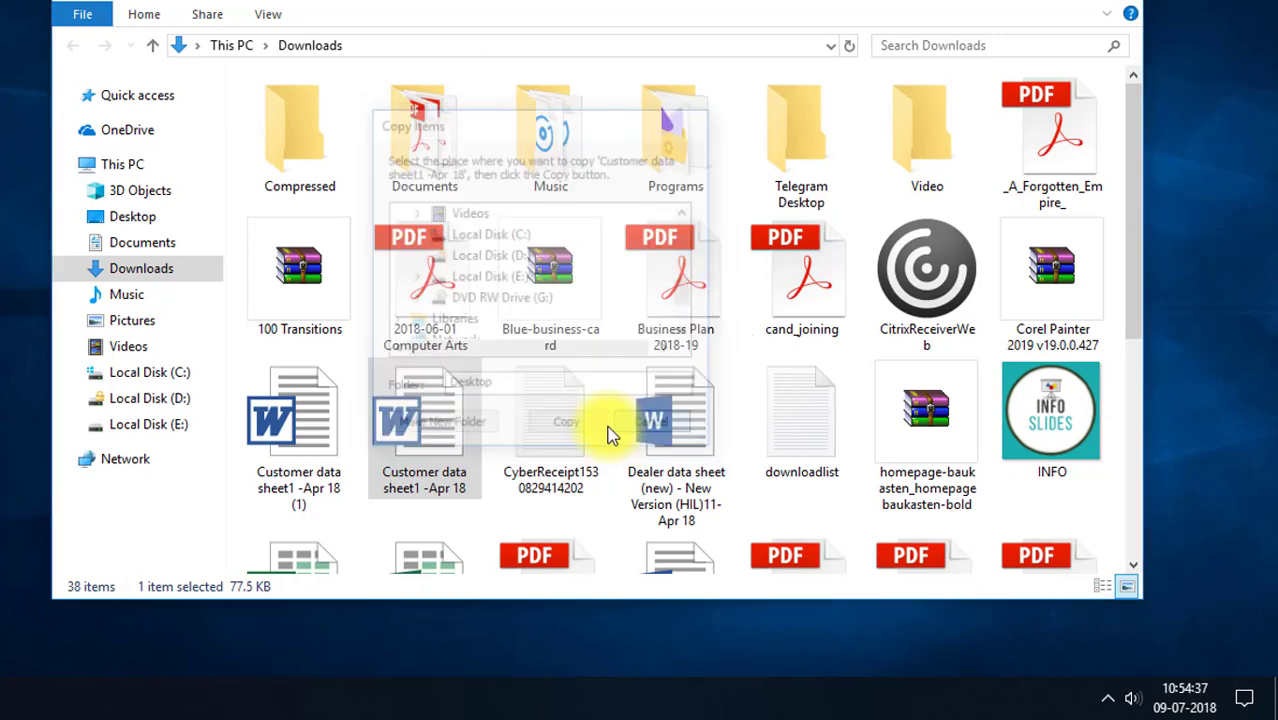
Start Move To folder on Customer data sheet1 -Apr 18, browse the available destinations, and cancel the move
{"action": "right_click", "coordinate": [420, 440]}
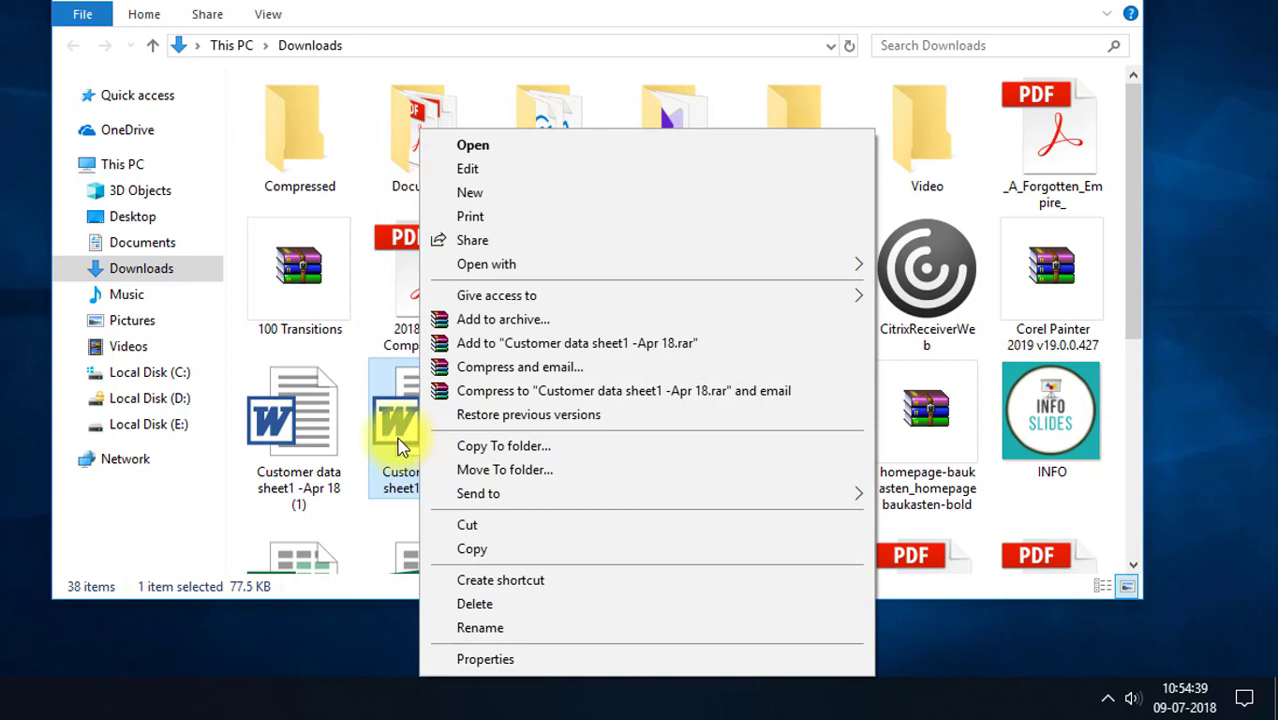
{"action": "left_click", "coordinate": [480, 470]}
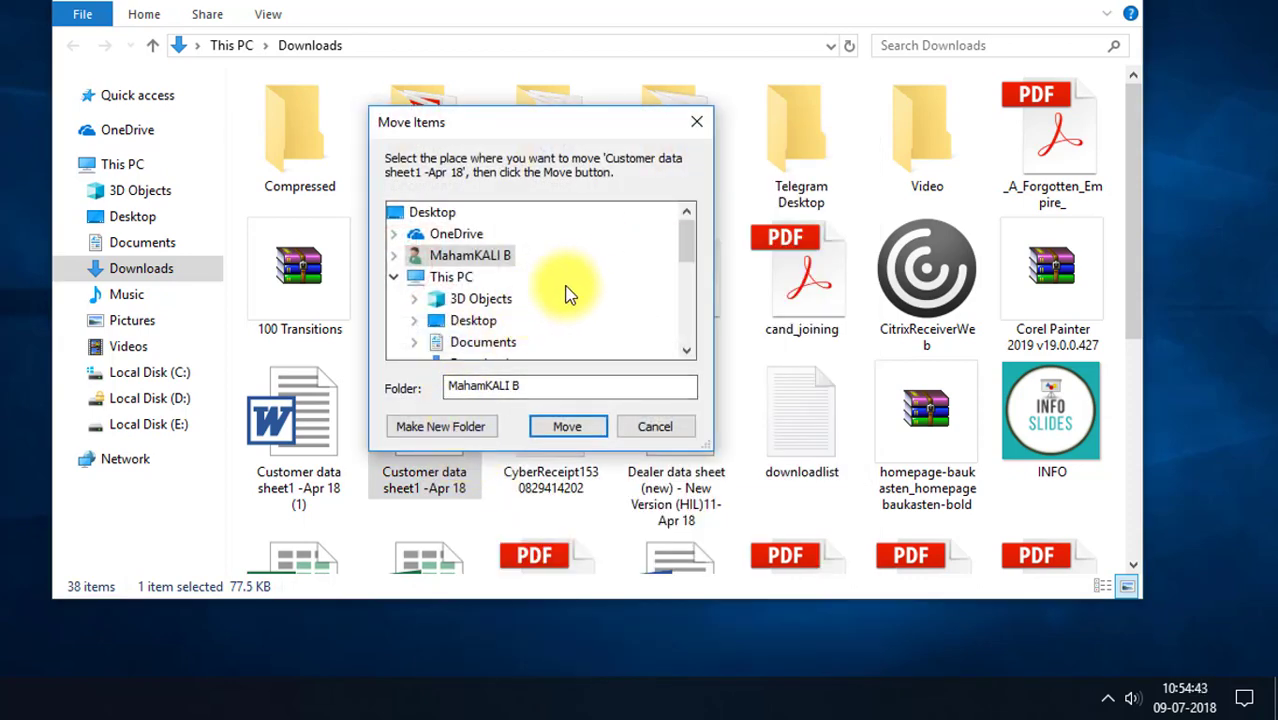
{"action": "scroll", "coordinate": [558, 308], "scroll_direction": "down", "scroll_amount": 3}
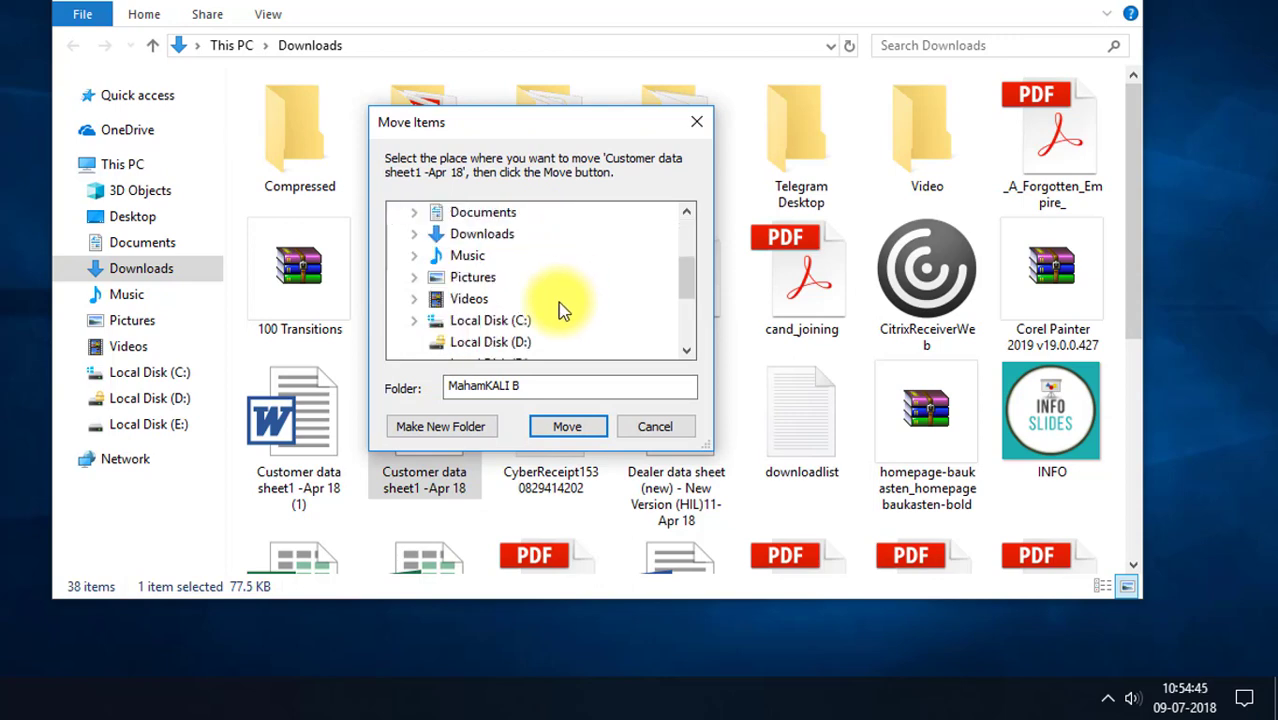
{"action": "scroll", "coordinate": [530, 305], "scroll_direction": "down", "scroll_amount": 2}
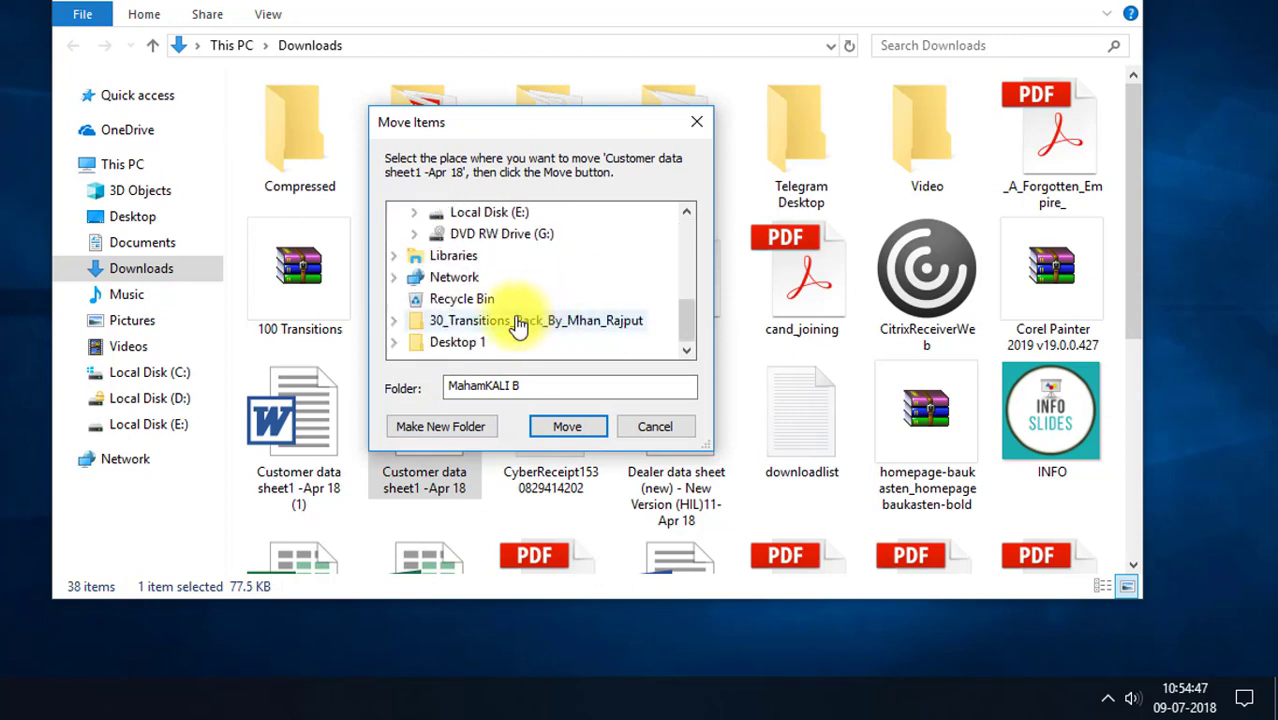
{"action": "scroll", "coordinate": [530, 315], "scroll_direction": "up", "scroll_amount": 2}
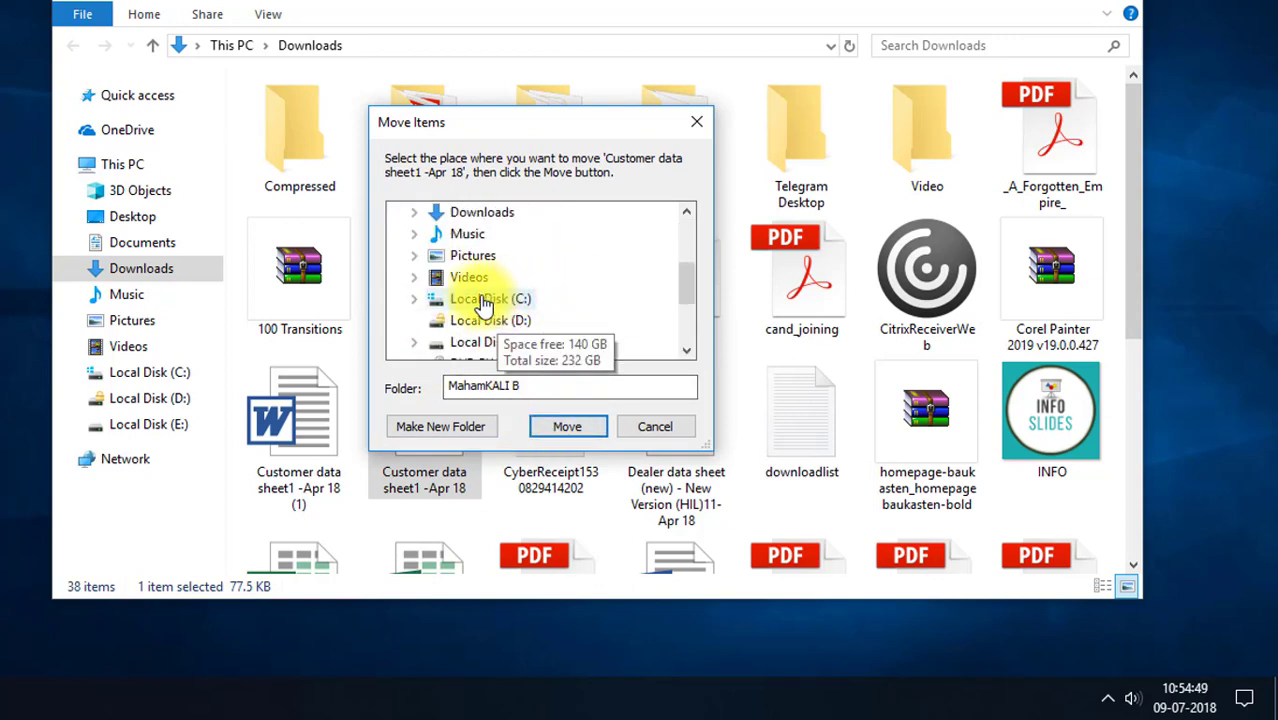
{"action": "left_click", "coordinate": [546, 428]}
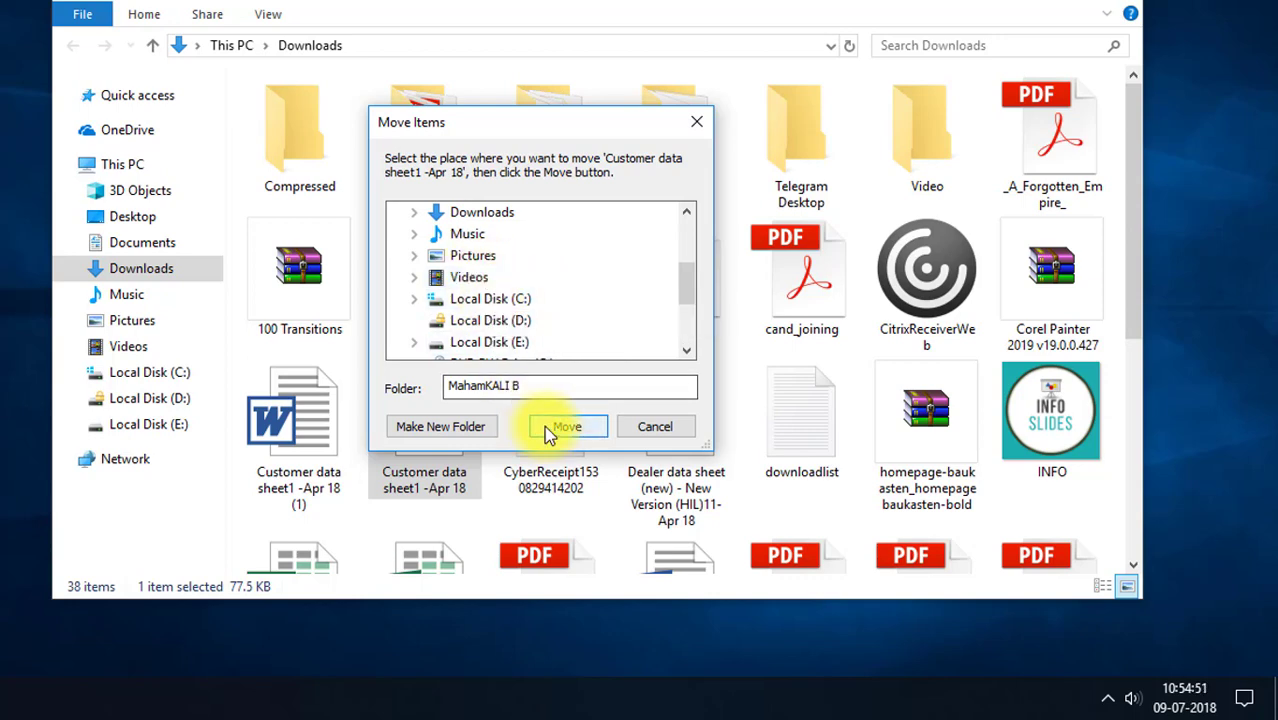
{"action": "left_click", "coordinate": [655, 427]}
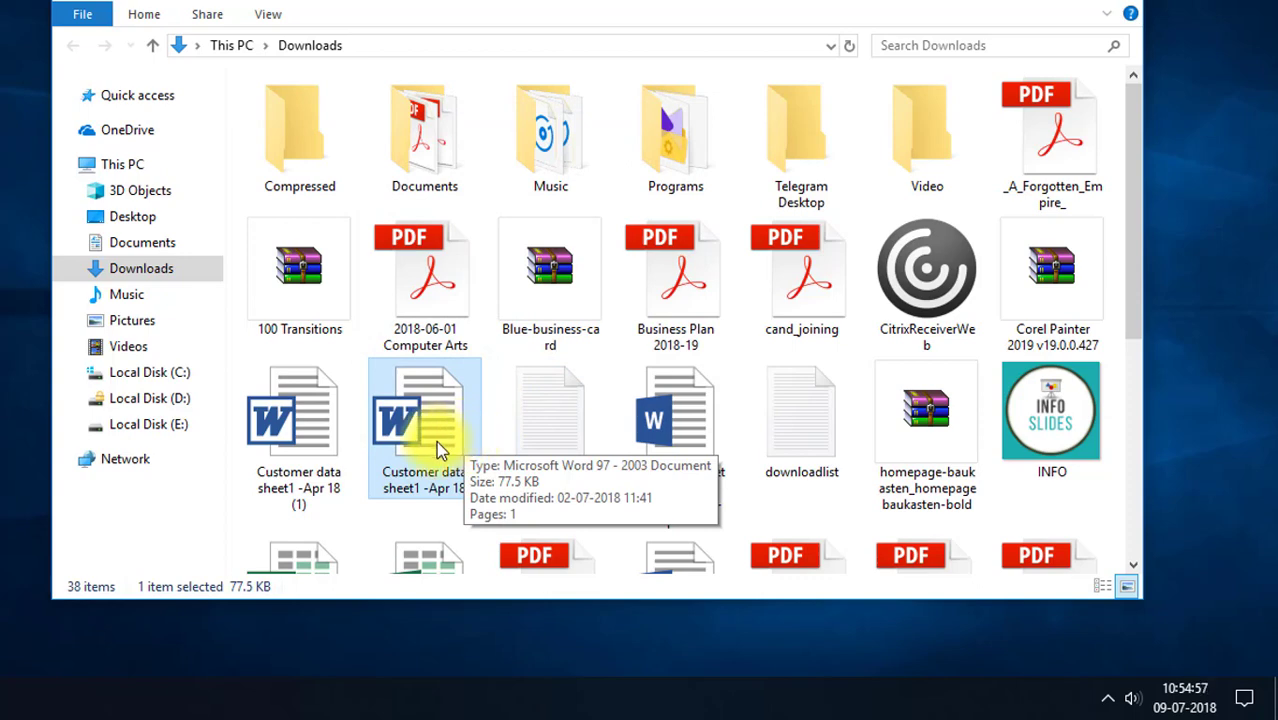
Check the context menu of Customer data sheet1 -Apr 18 and of a multi-file selection, and return to the desktop
{"action": "right_click", "coordinate": [436, 441]}
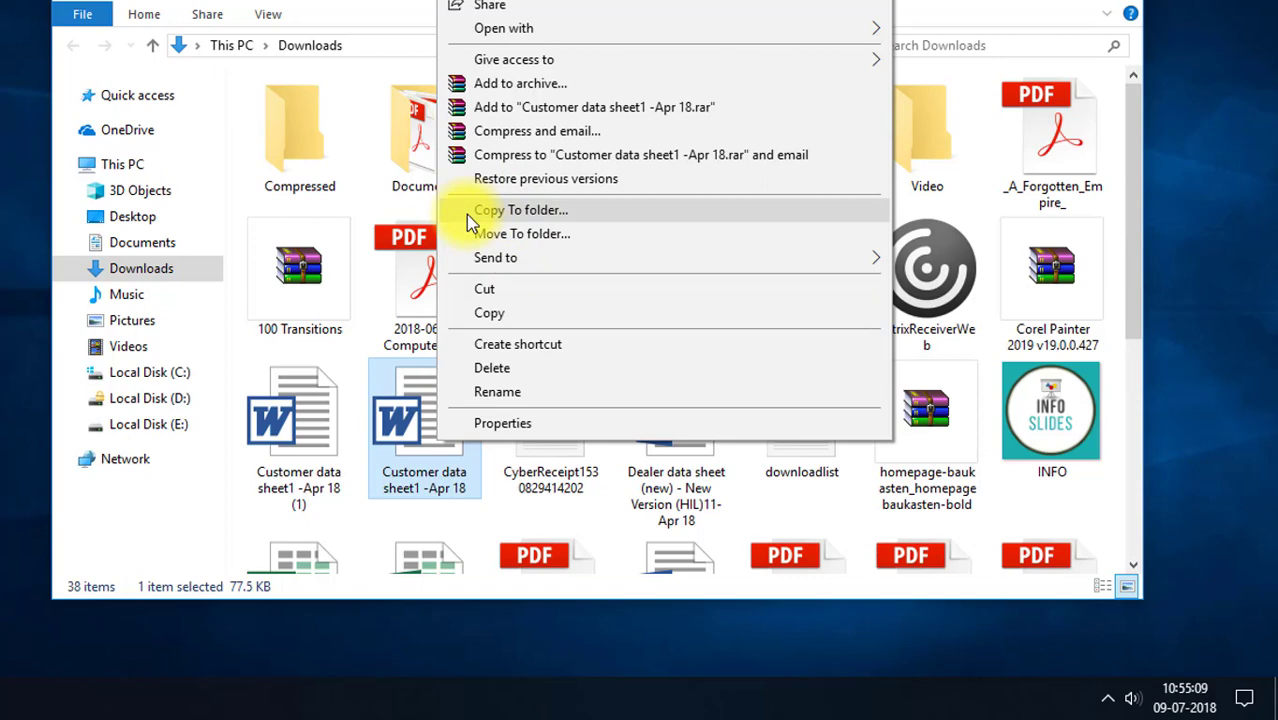
{"action": "left_click", "coordinate": [359, 339]}
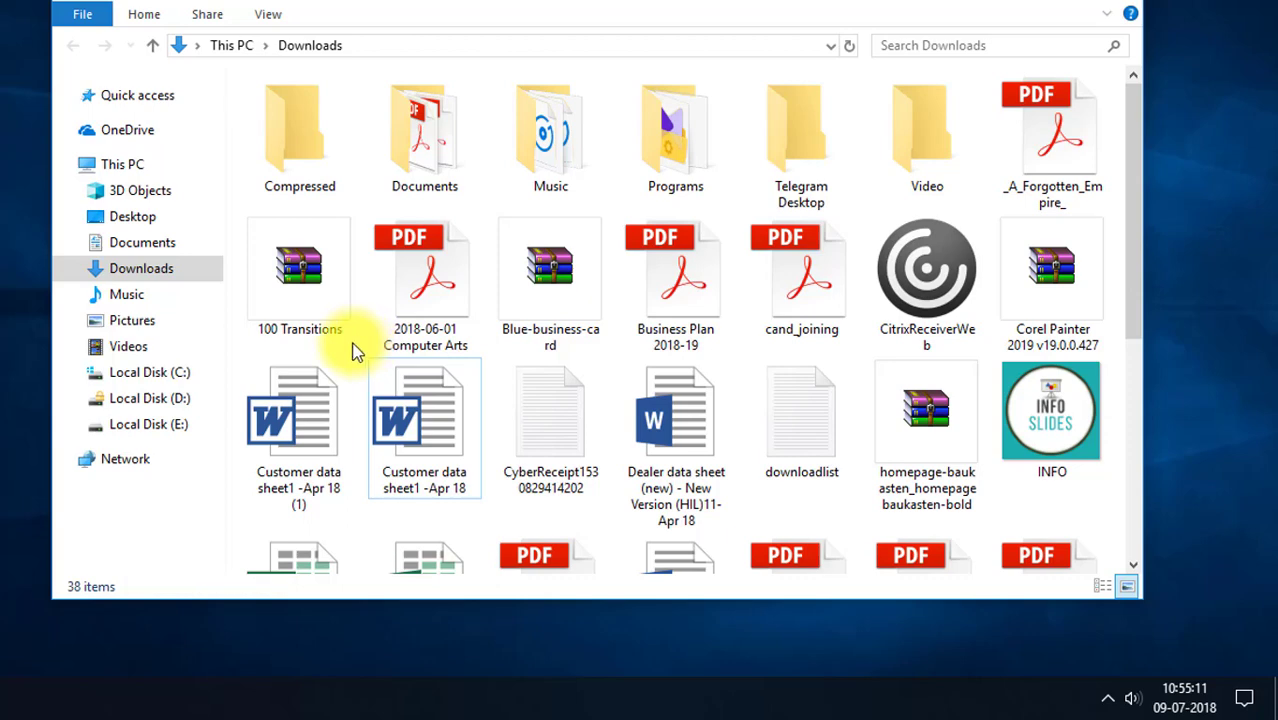
{"action": "left_click_drag", "start_coordinate": [357, 341], "coordinate": [952, 486]}
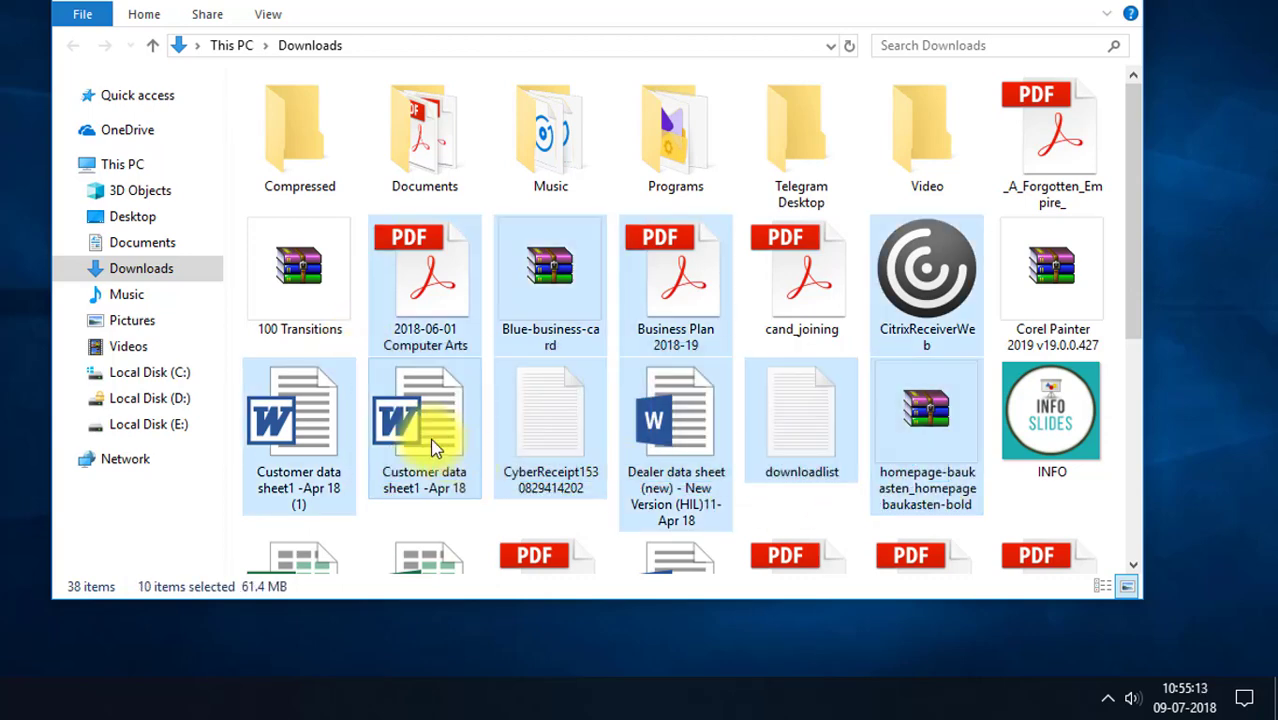
{"action": "right_click", "coordinate": [430, 440]}
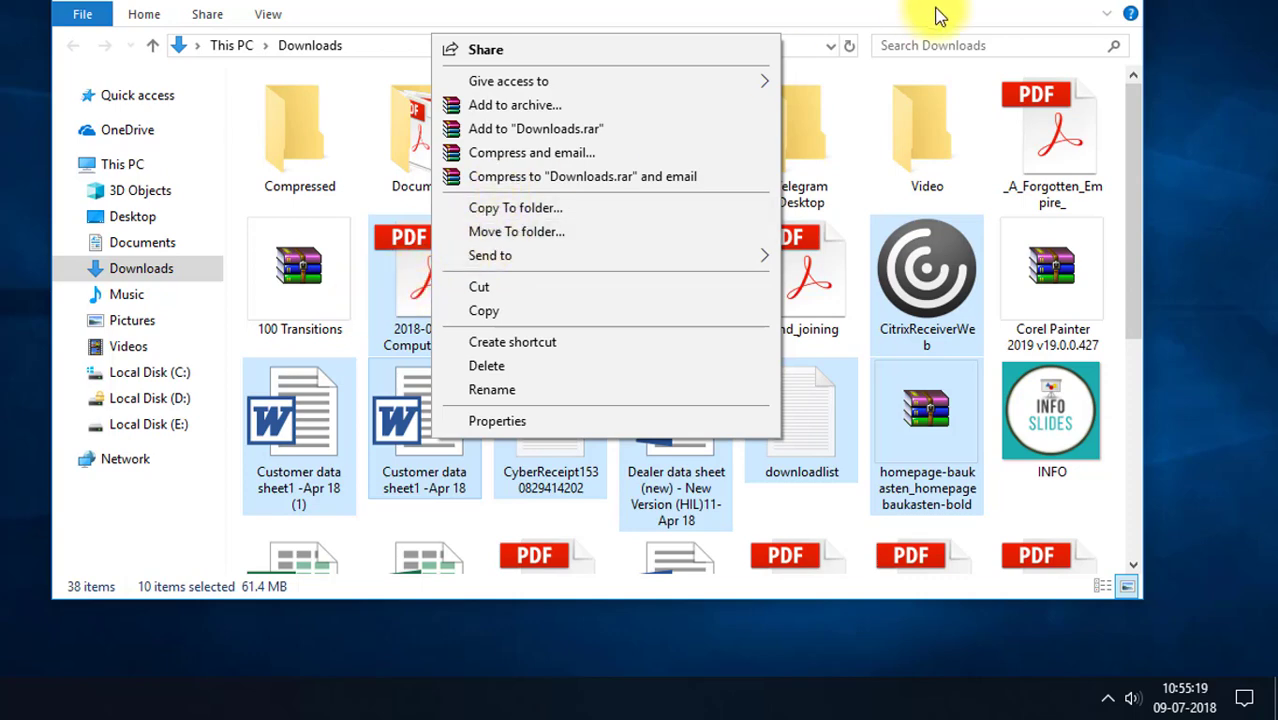
{"action": "left_click", "coordinate": [1090, 8]}
{"action": "key", "text": "super+d"}
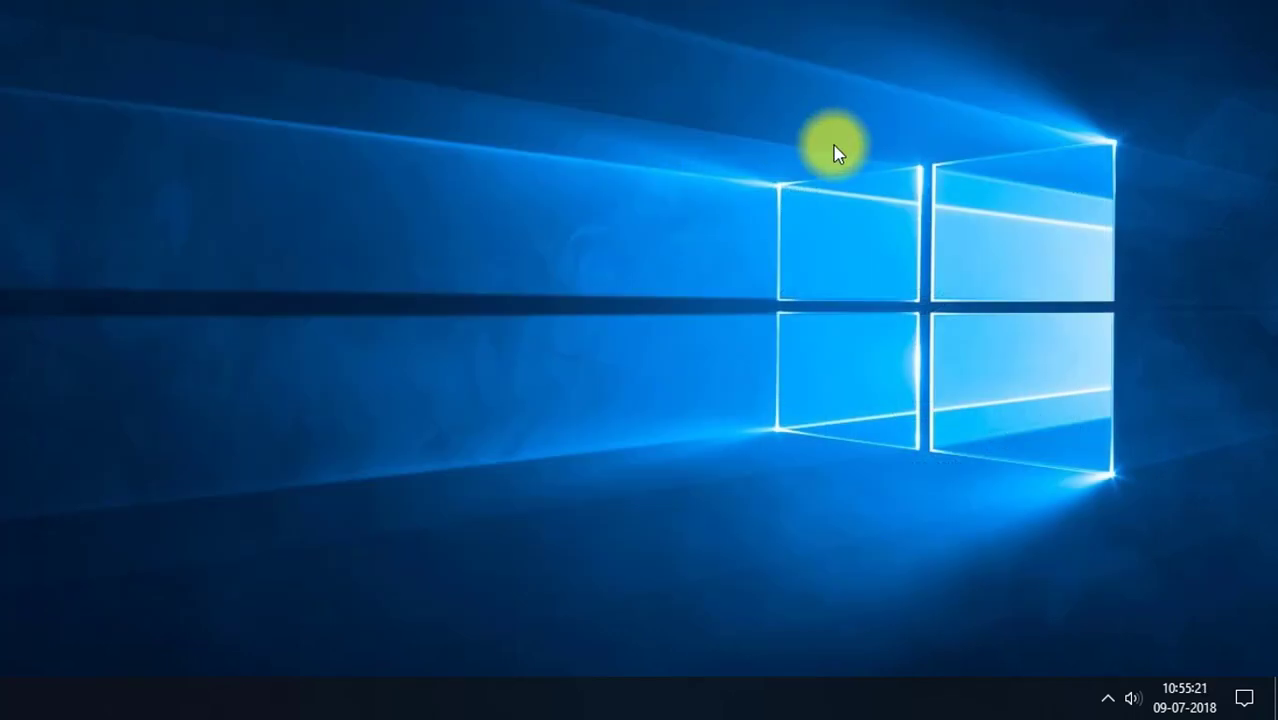